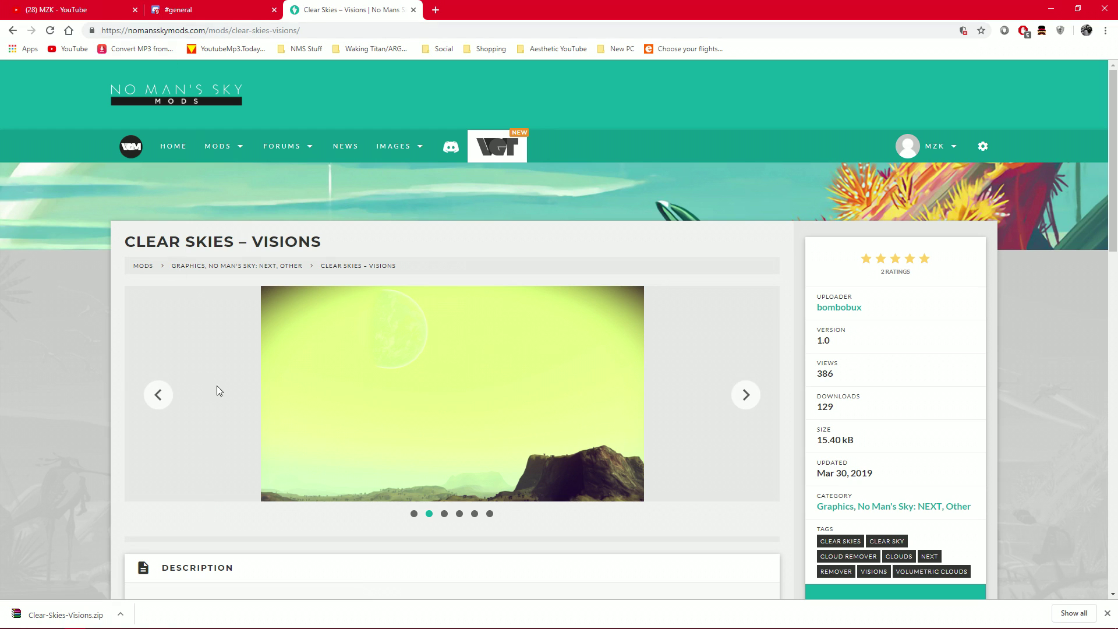
- Move the MODS folder window aside and switch to the Recording/Editing (G:) drive
{"action": "mouse_move", "coordinate": [244, 627]}
{"action": "left_click", "coordinate": [97, 619]}
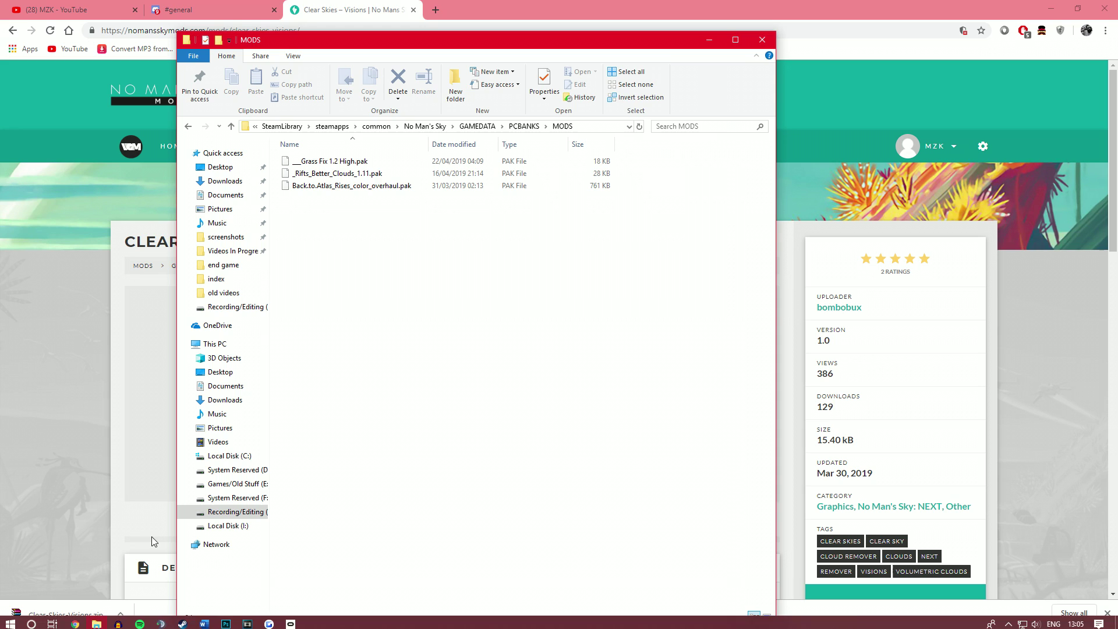
{"action": "left_click_drag", "start_coordinate": [250, 40], "coordinate": [375, 69]}
{"action": "left_click", "coordinate": [351, 541]}
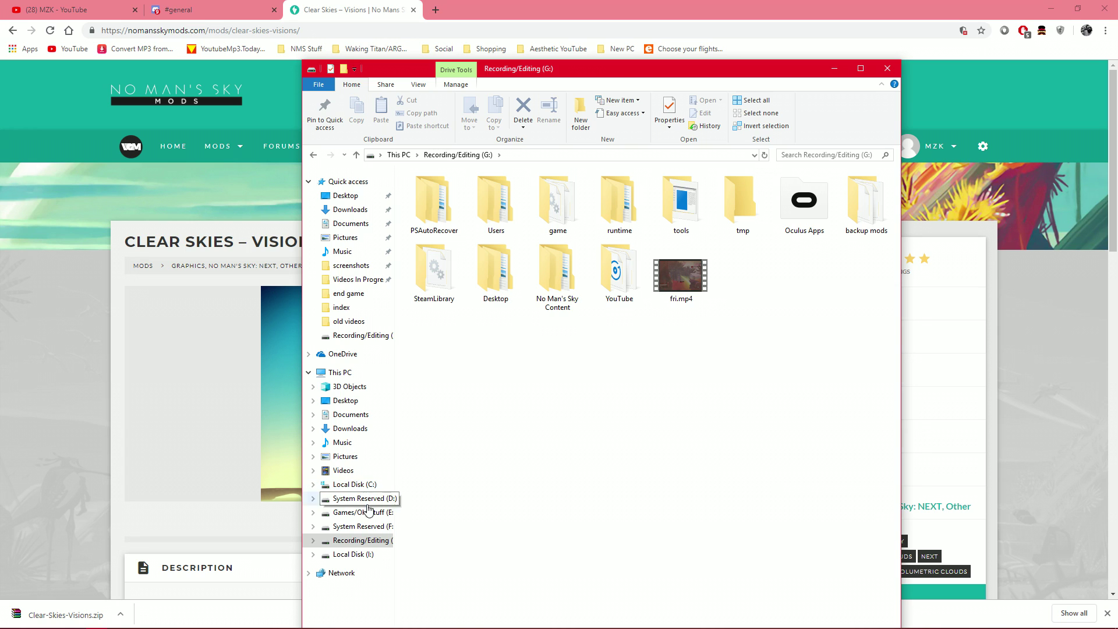
- Check the common folder under Program Files (x86)\Steam\steamapps on the Games/Old Stuff (E:) drive
{"action": "left_click", "coordinate": [364, 514]}
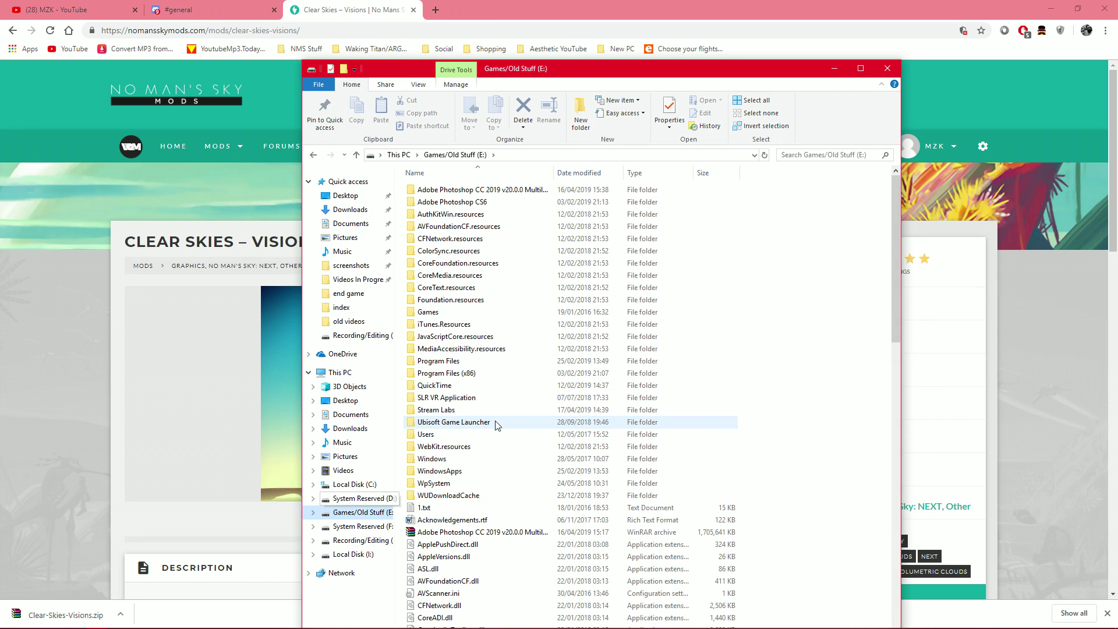
{"action": "double_click", "coordinate": [460, 373]}
{"action": "scroll", "coordinate": [465, 376], "scroll_direction": "down", "scroll_amount": 5}
{"action": "scroll", "coordinate": [465, 375], "scroll_direction": "down", "scroll_amount": 1}
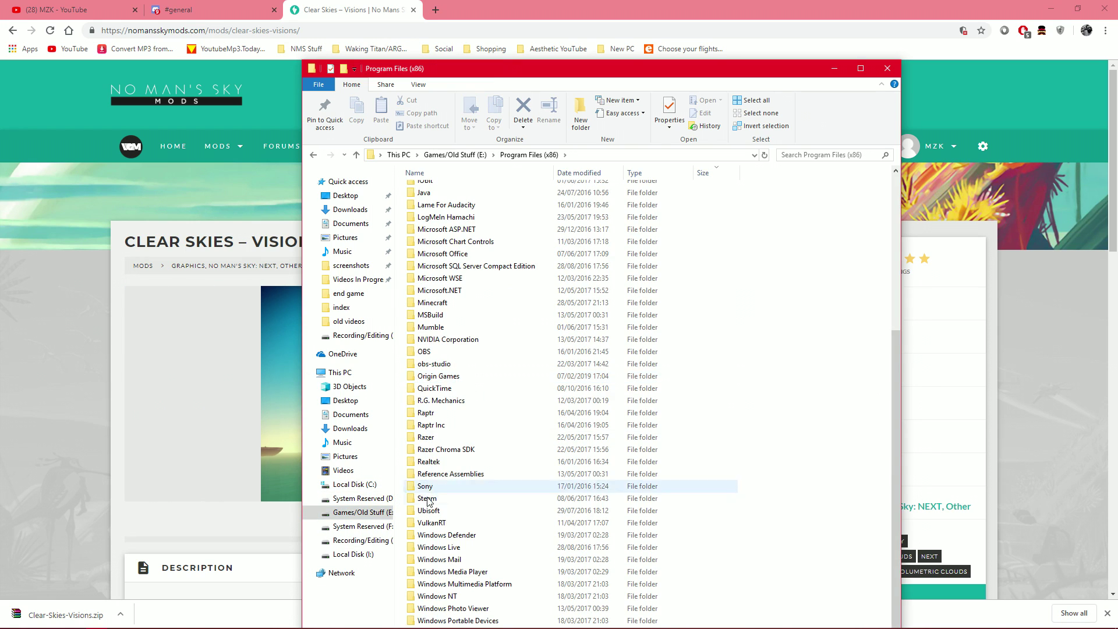
{"action": "double_click", "coordinate": [428, 498]}
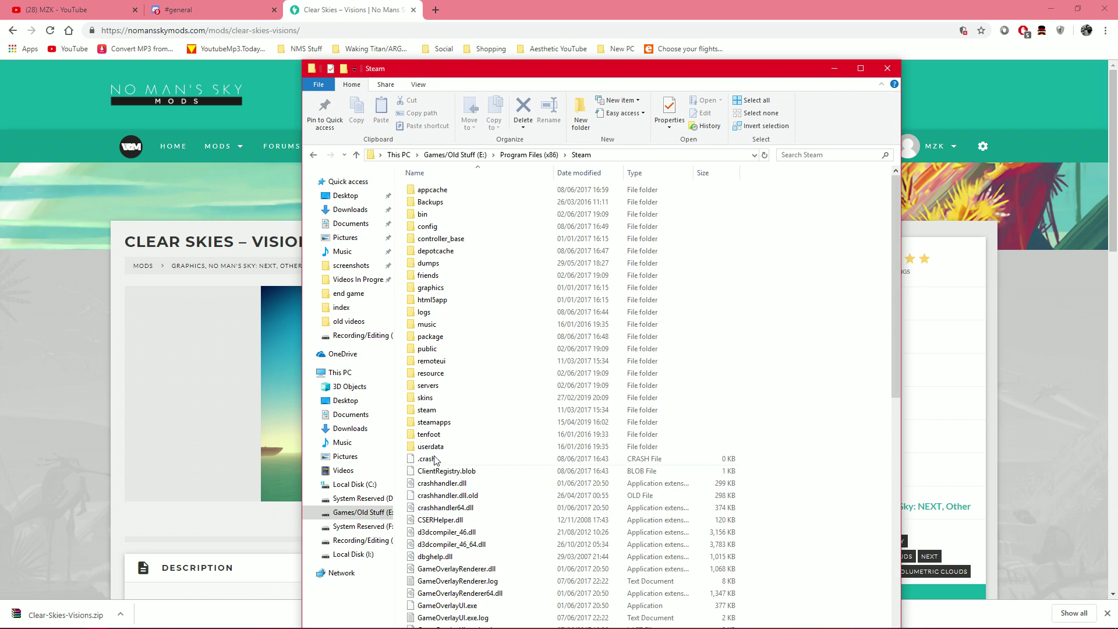
{"action": "double_click", "coordinate": [434, 422]}
{"action": "double_click", "coordinate": [437, 190]}
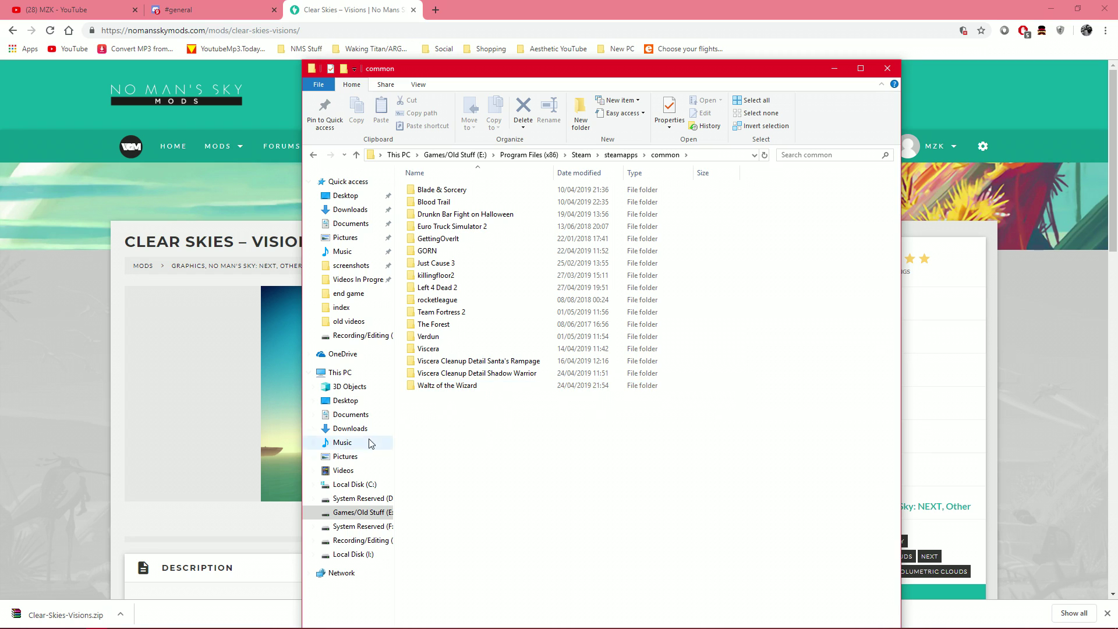
- Open G:\SteamLibrary\steamapps\common and locate the No Man's Sky folder
{"action": "left_click", "coordinate": [368, 541]}
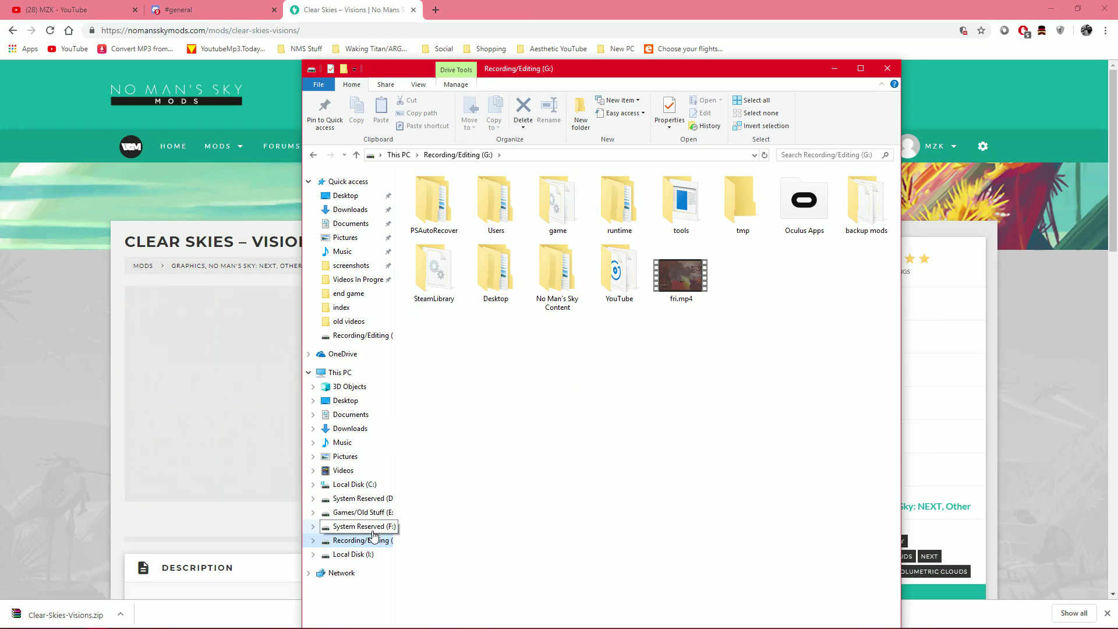
{"action": "double_click", "coordinate": [434, 272]}
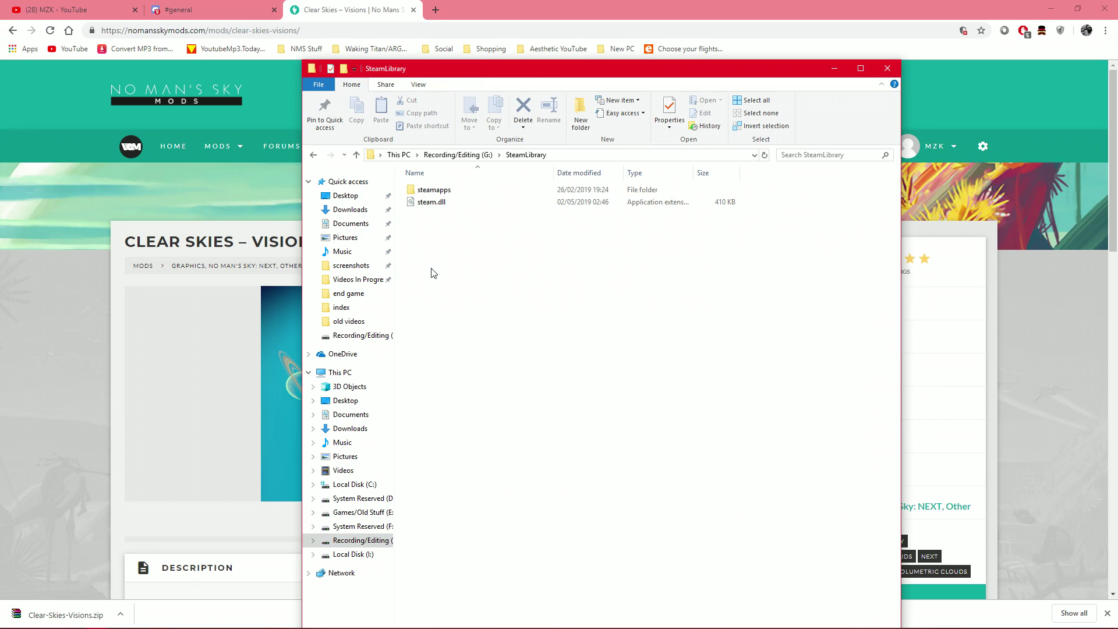
{"action": "double_click", "coordinate": [435, 192]}
{"action": "double_click", "coordinate": [438, 195]}
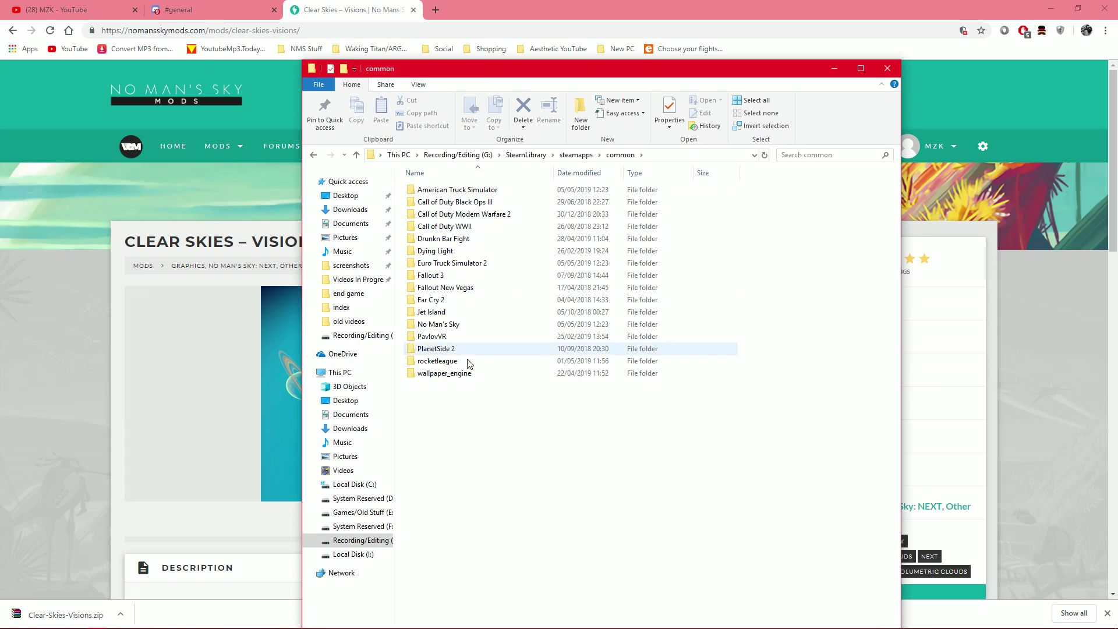
{"action": "left_click", "coordinate": [445, 325]}
{"action": "left_click", "coordinate": [521, 460]}
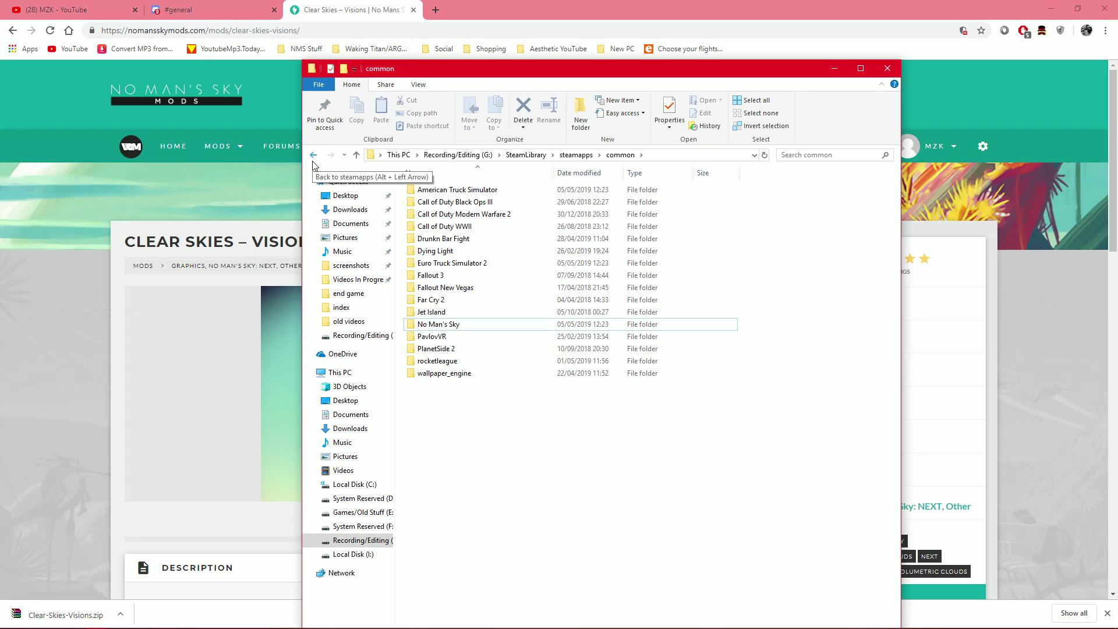
- Check the common folder under Program Files (x86)\Steam\steamapps on Local Disk (C:), then go back out
{"action": "left_click", "coordinate": [359, 487]}
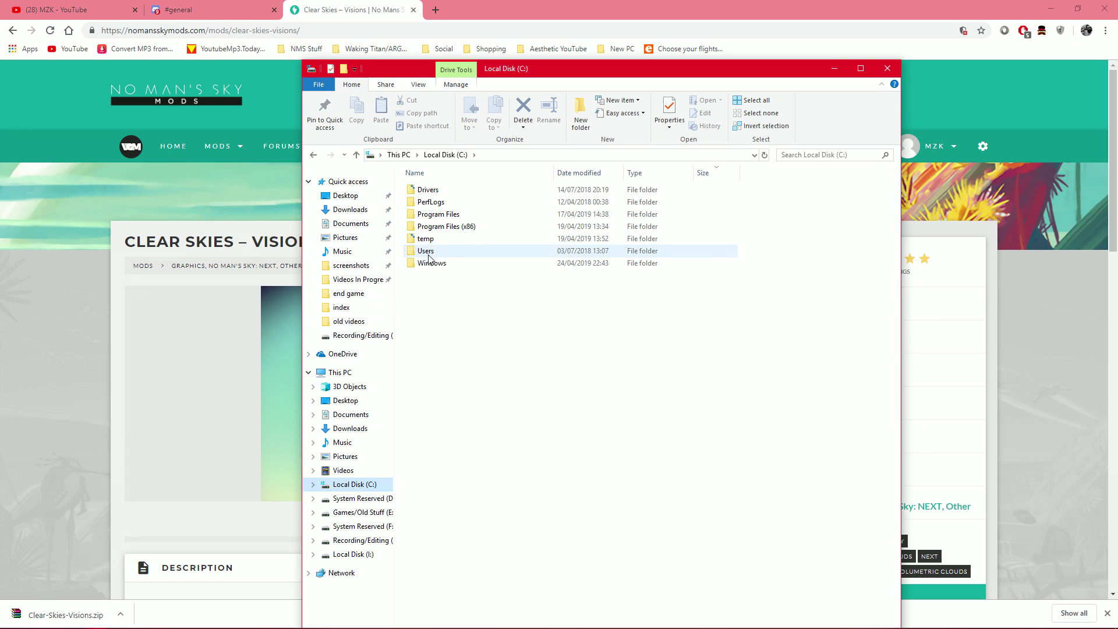
{"action": "double_click", "coordinate": [442, 228]}
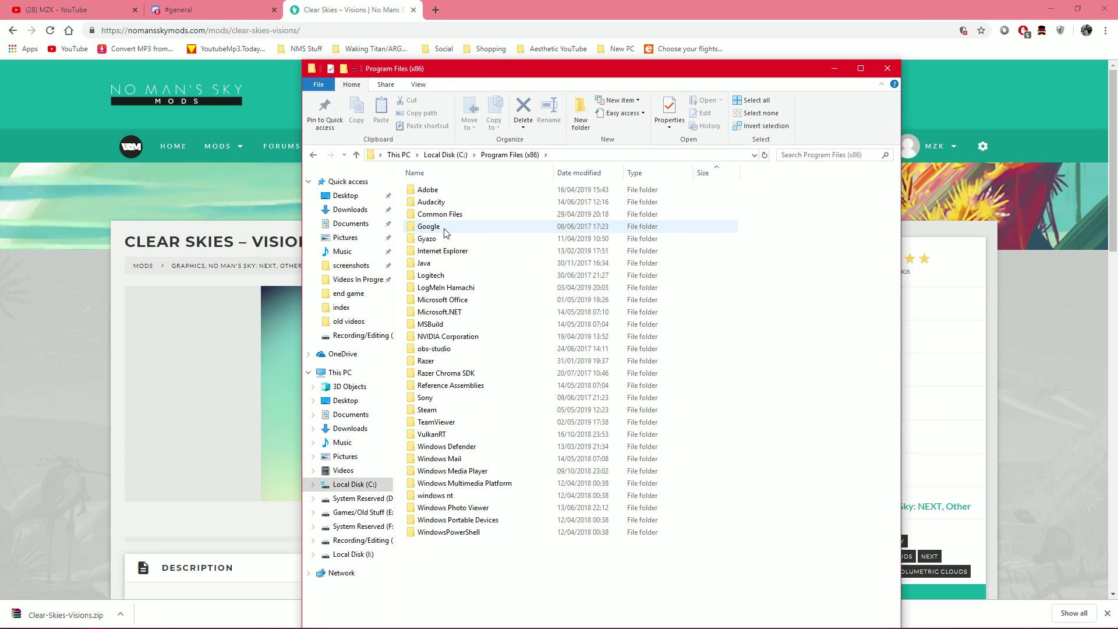
{"action": "double_click", "coordinate": [427, 410]}
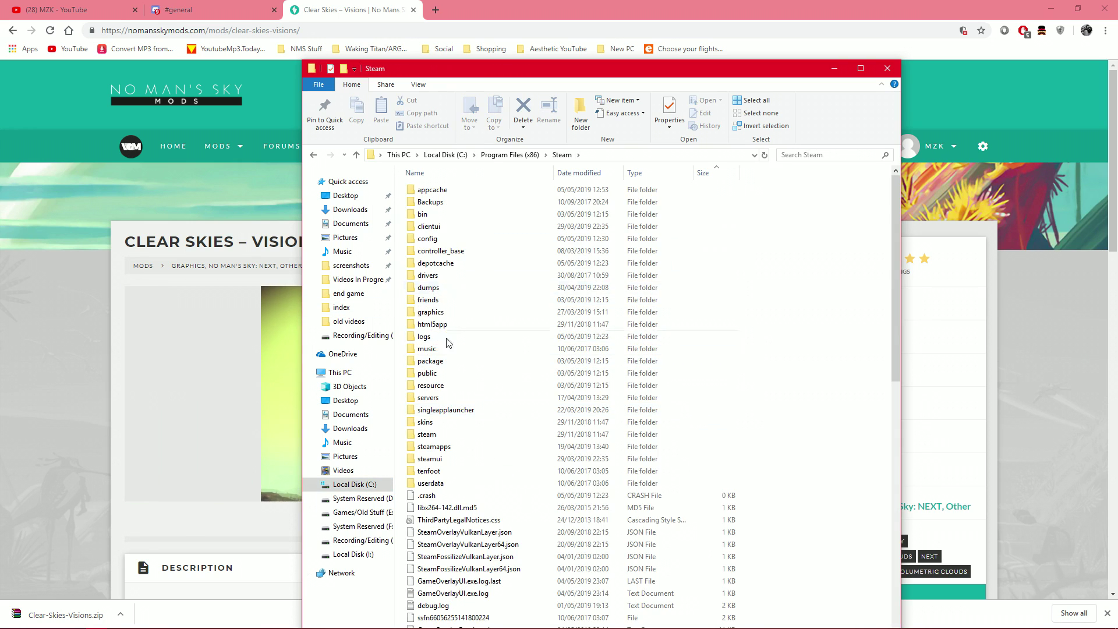
{"action": "double_click", "coordinate": [437, 448]}
{"action": "double_click", "coordinate": [438, 192]}
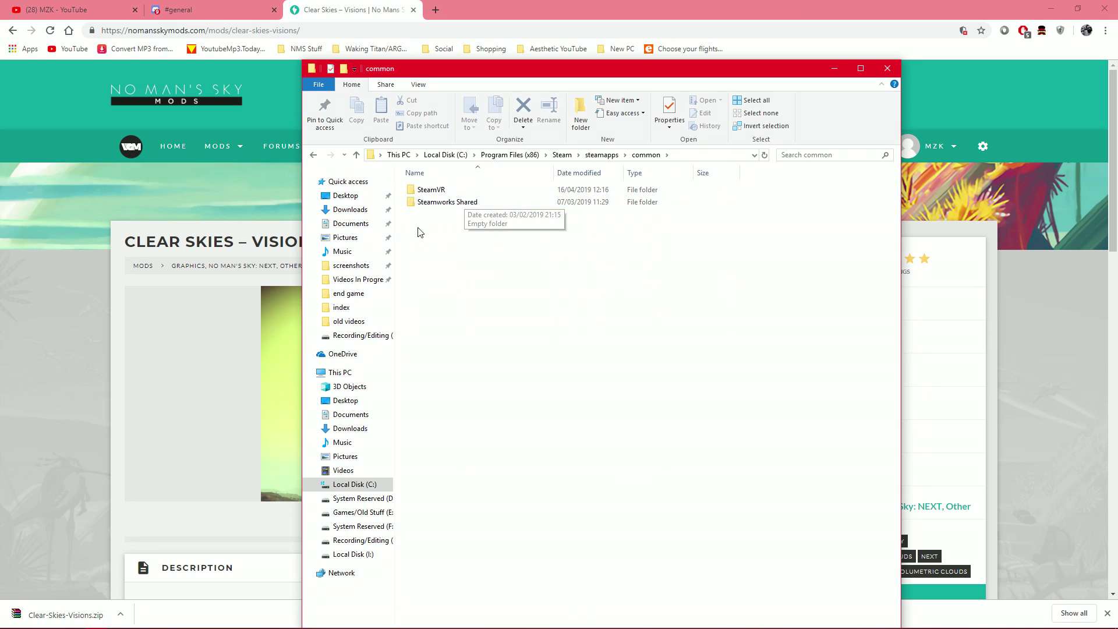
{"action": "left_click", "coordinate": [313, 155]}
{"action": "left_click", "coordinate": [313, 155]}
{"action": "left_click", "coordinate": [314, 155]}
{"action": "left_click", "coordinate": [313, 155]}
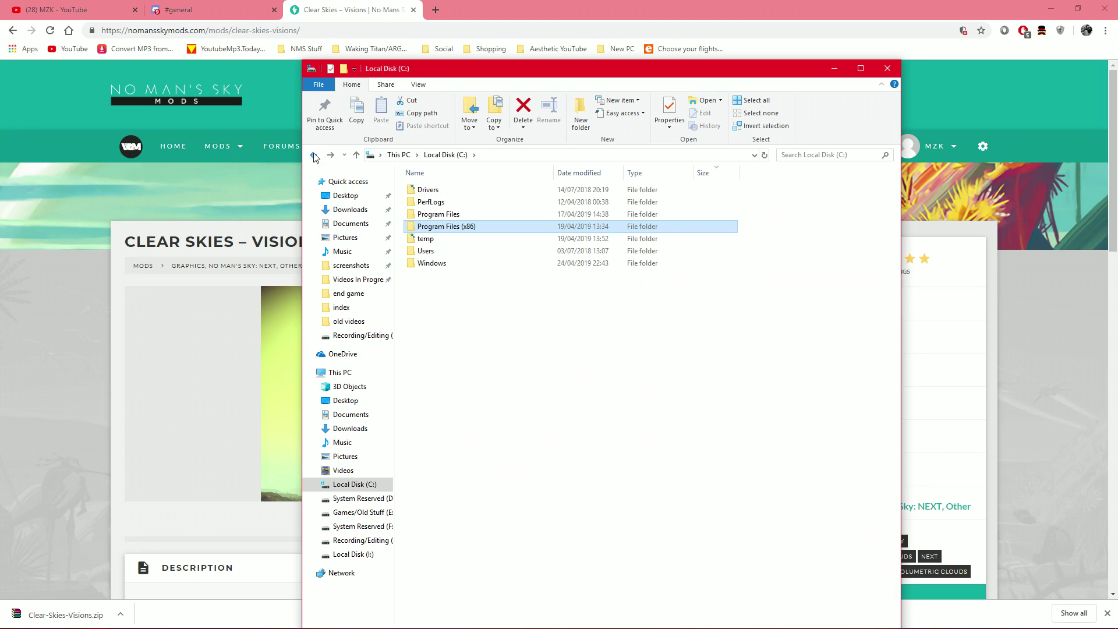
{"action": "left_click", "coordinate": [313, 155]}
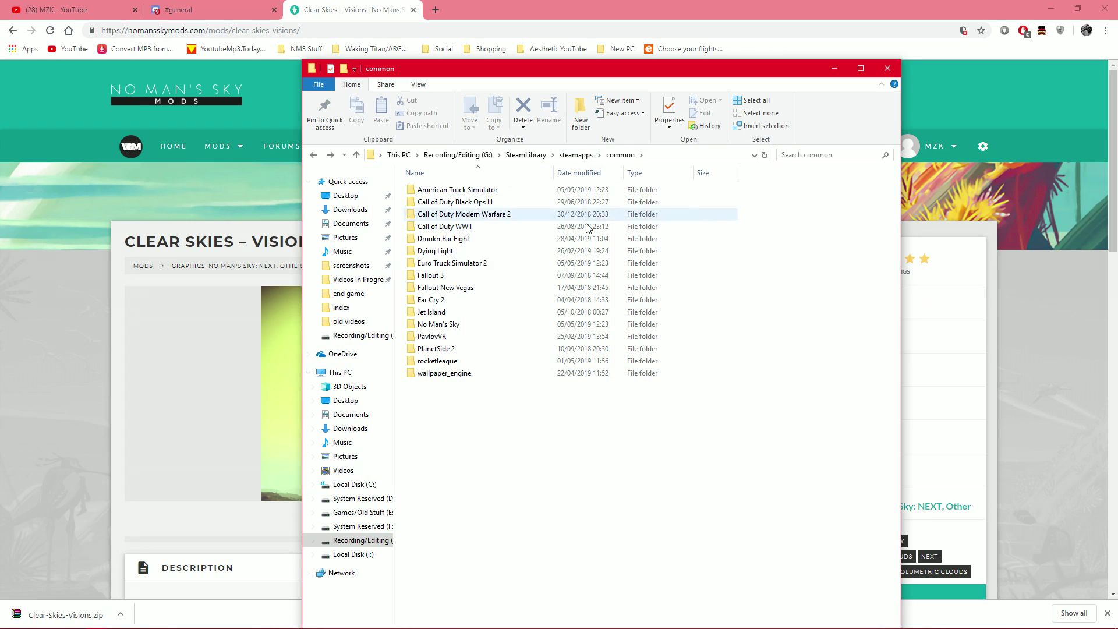
- Open No Man's Sky\GAMEDATA\PCBANKS and select the MODS folder there
{"action": "left_click", "coordinate": [453, 330]}
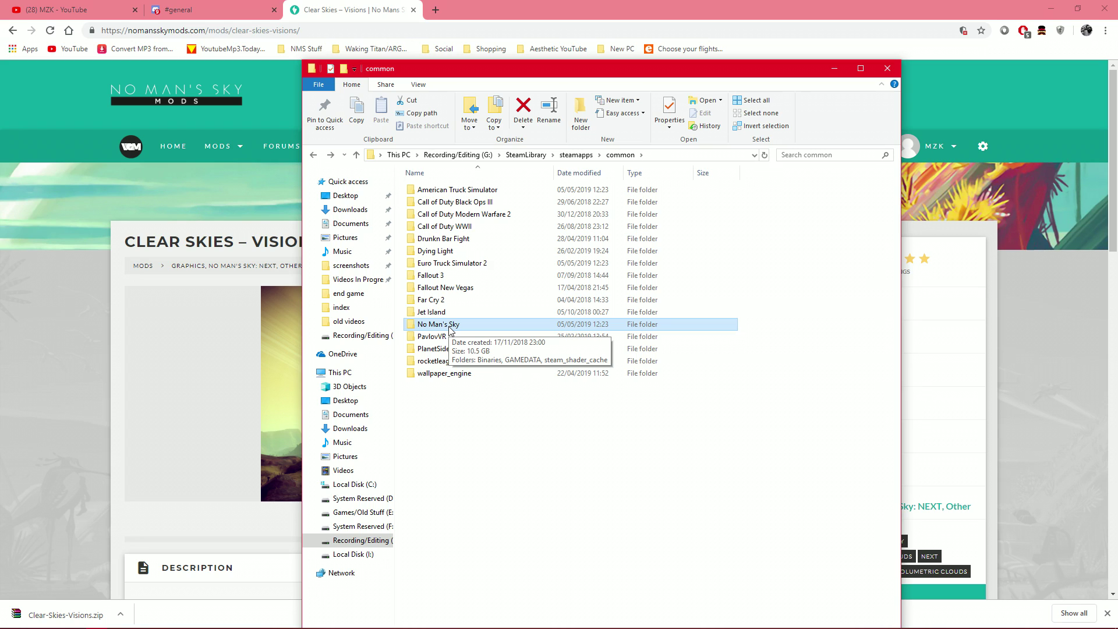
{"action": "double_click", "coordinate": [450, 328]}
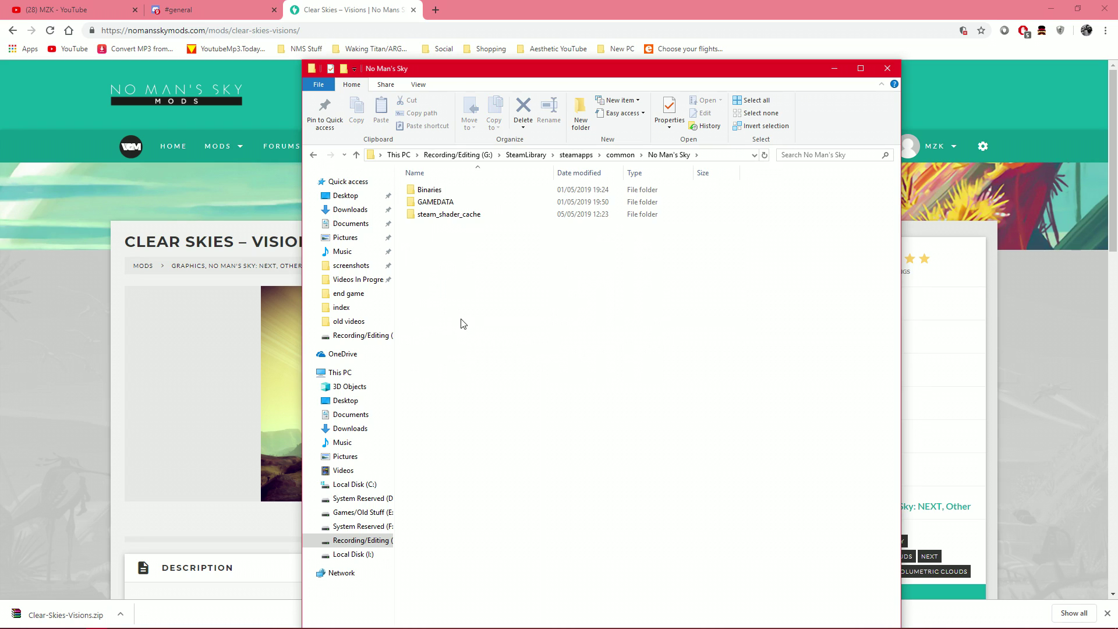
{"action": "double_click", "coordinate": [442, 204]}
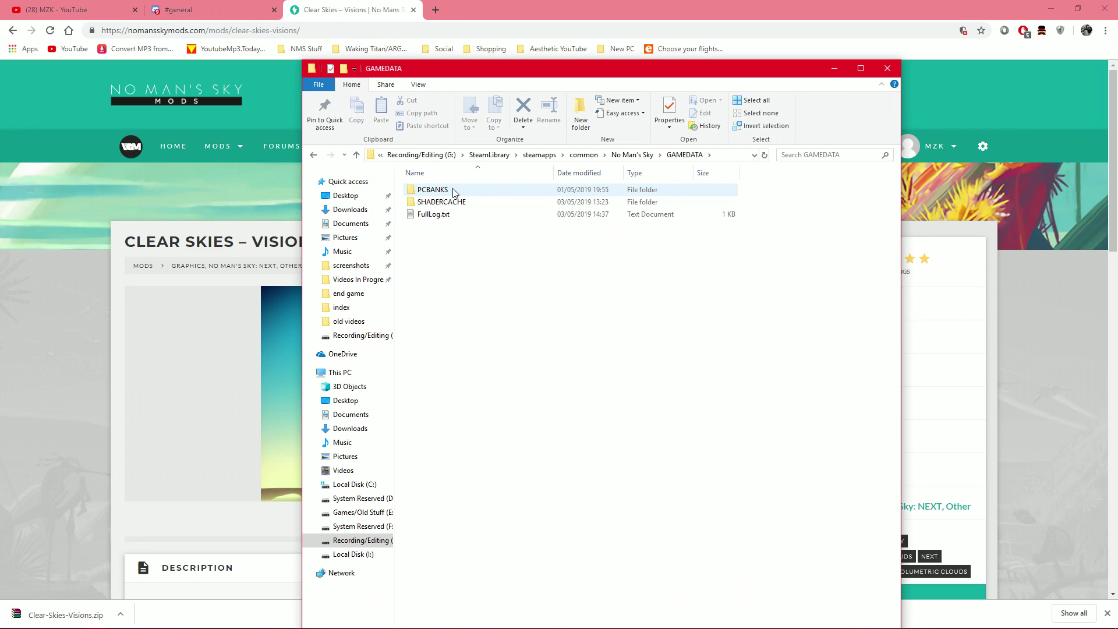
{"action": "left_click", "coordinate": [448, 193]}
{"action": "double_click", "coordinate": [447, 193]}
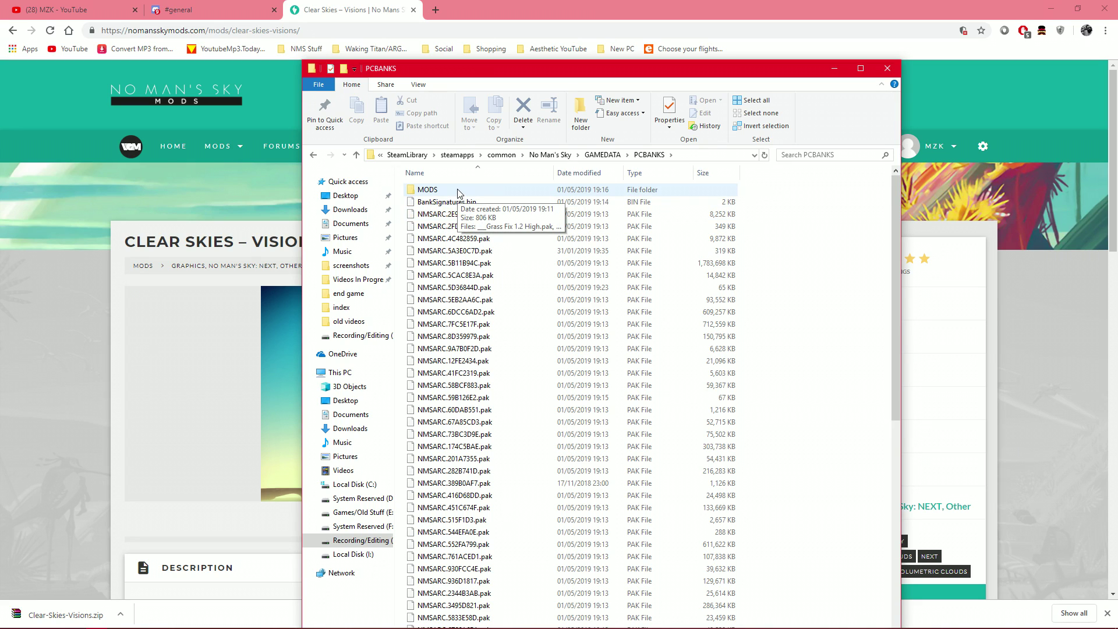
{"action": "left_click", "coordinate": [423, 197]}
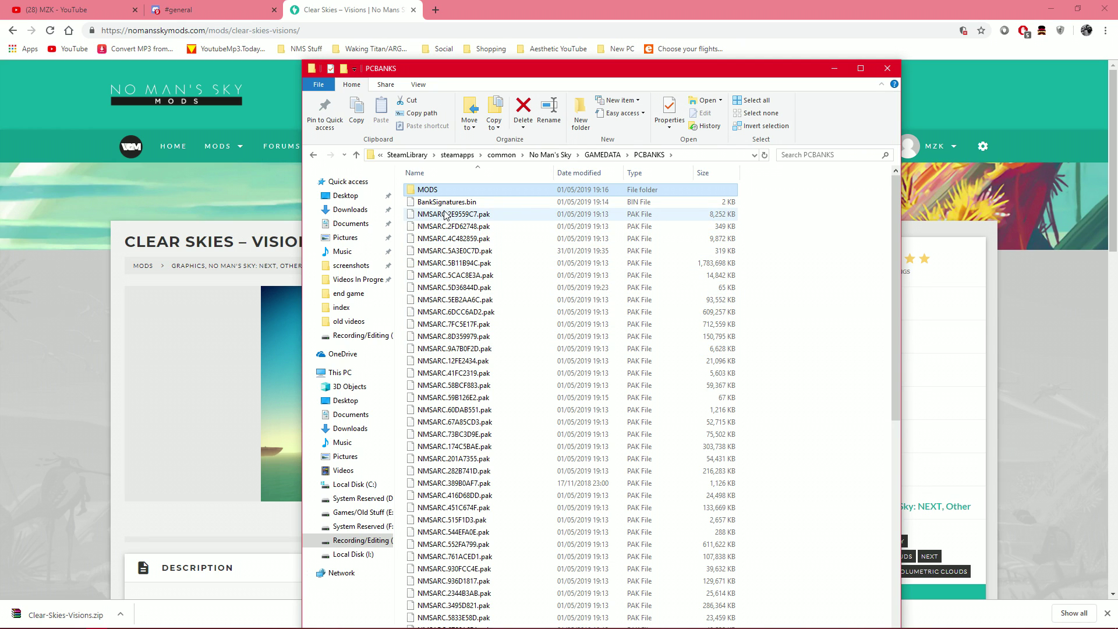
{"action": "scroll", "coordinate": [472, 342], "scroll_direction": "down", "scroll_amount": 4}
{"action": "scroll", "coordinate": [472, 342], "scroll_direction": "up", "scroll_amount": 4}
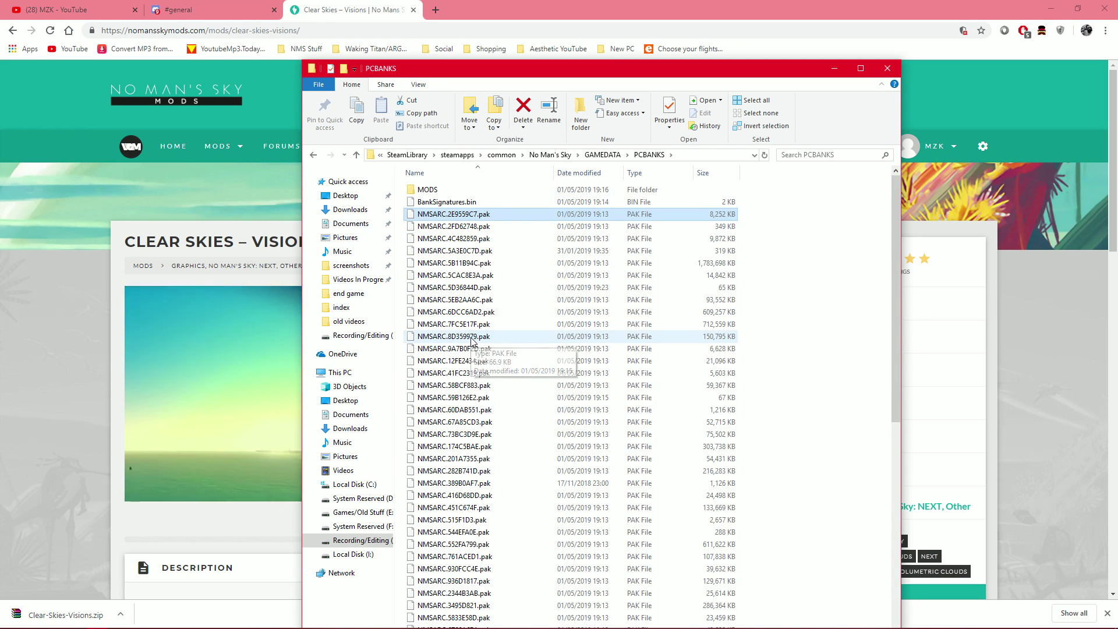
{"action": "left_click", "coordinate": [425, 192]}
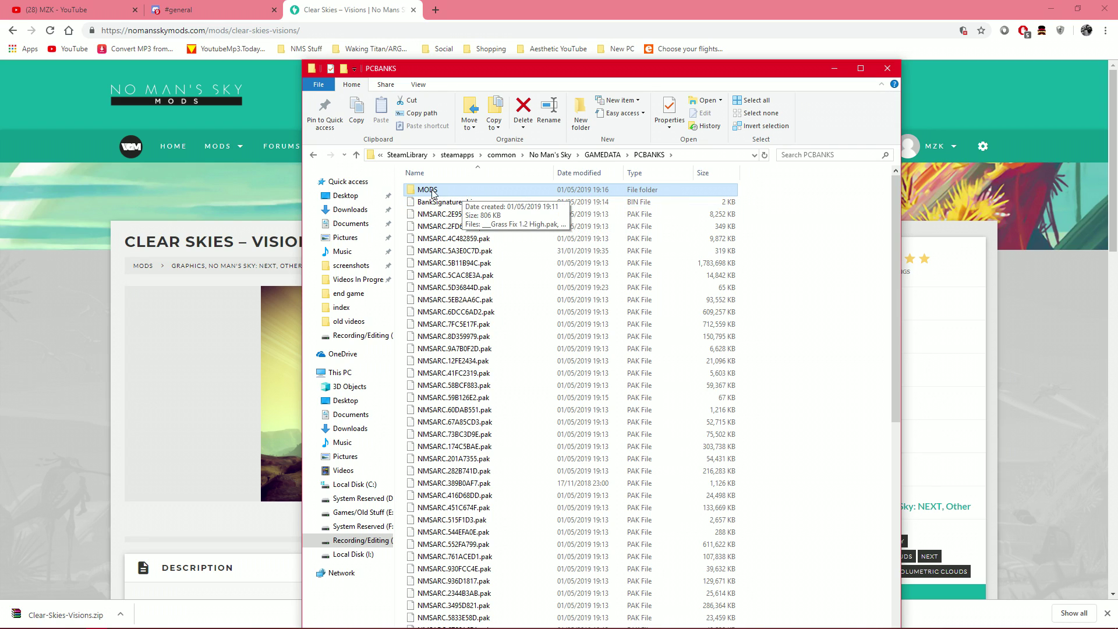
- Add a new folder named MODS in PCBANKS, then cancel and delete the duplicate
{"action": "right_click", "coordinate": [784, 208]}
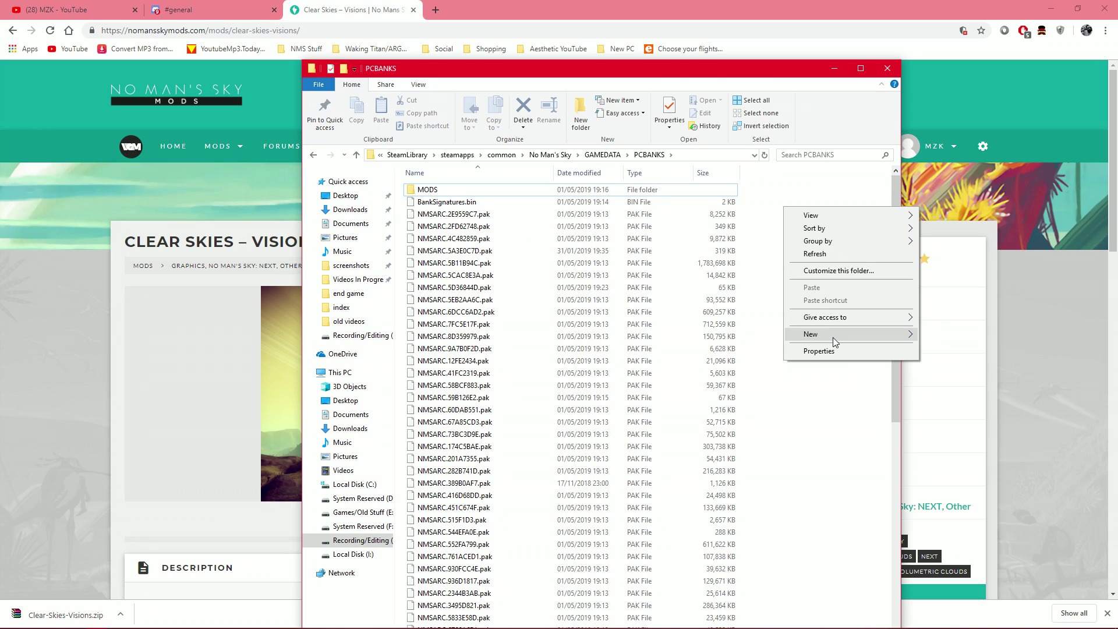
{"action": "mouse_move", "coordinate": [889, 340]}
{"action": "left_click", "coordinate": [946, 334]}
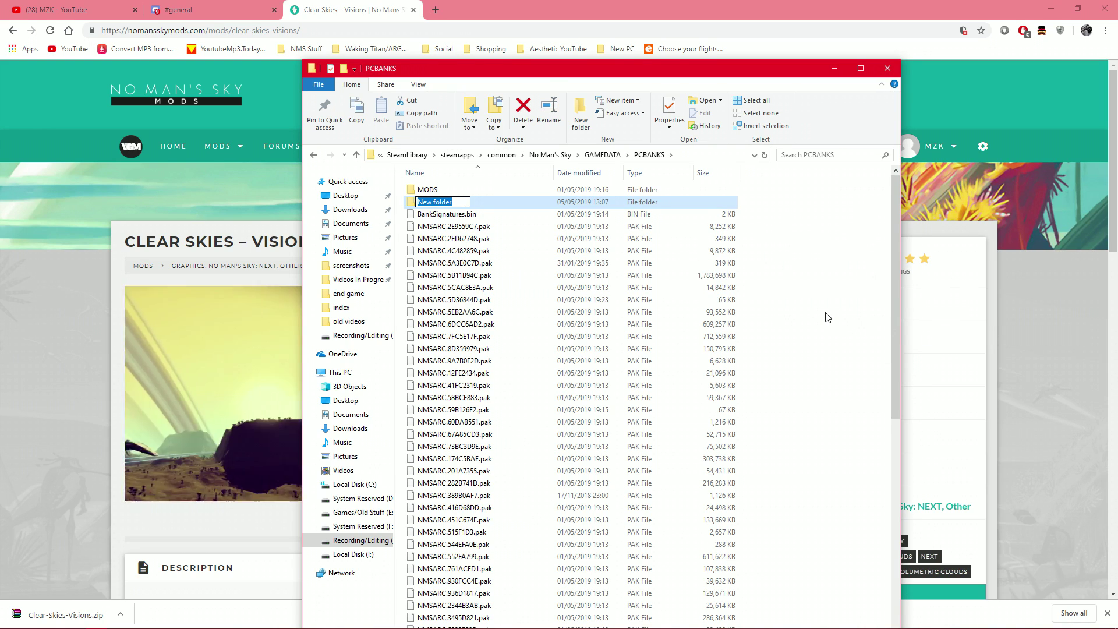
{"action": "type", "text": "MODS"}
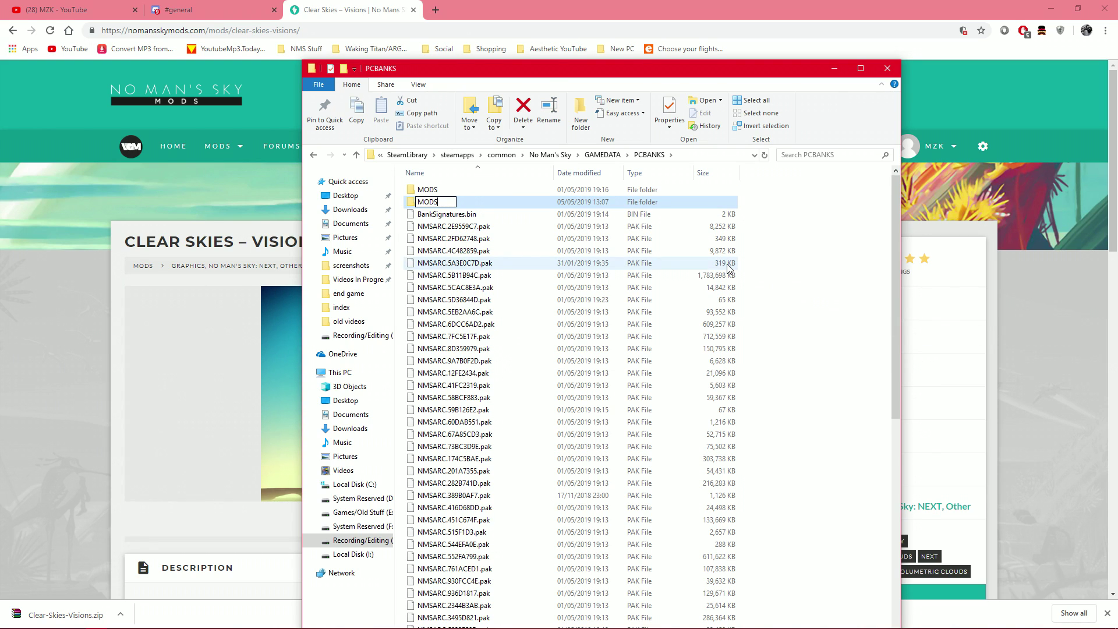
{"action": "key", "text": "Escape"}
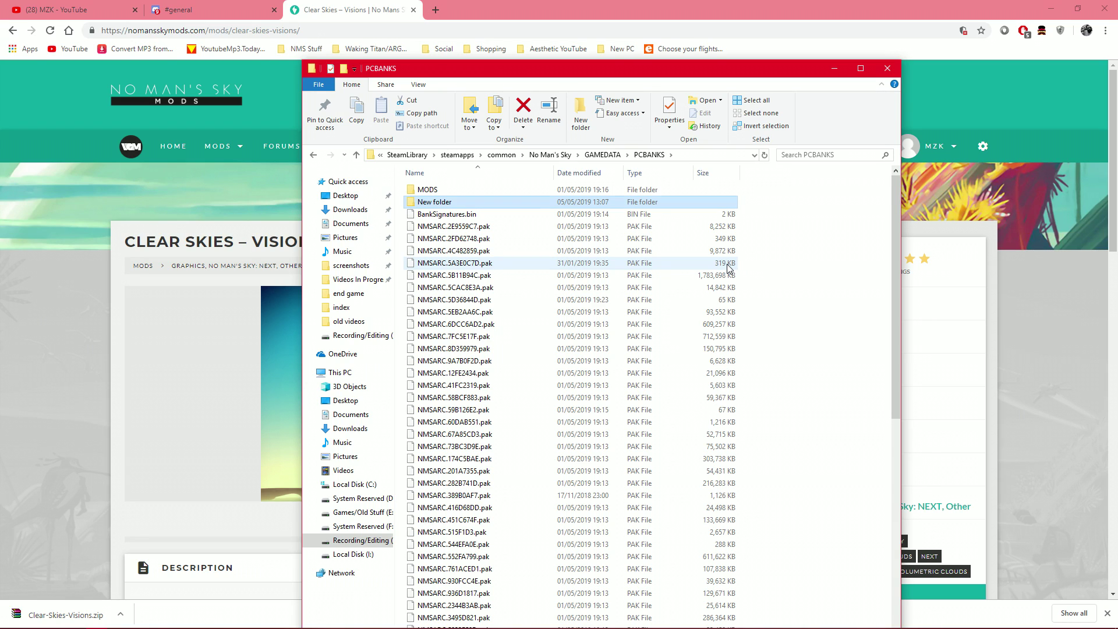
{"action": "key", "text": "Delete"}
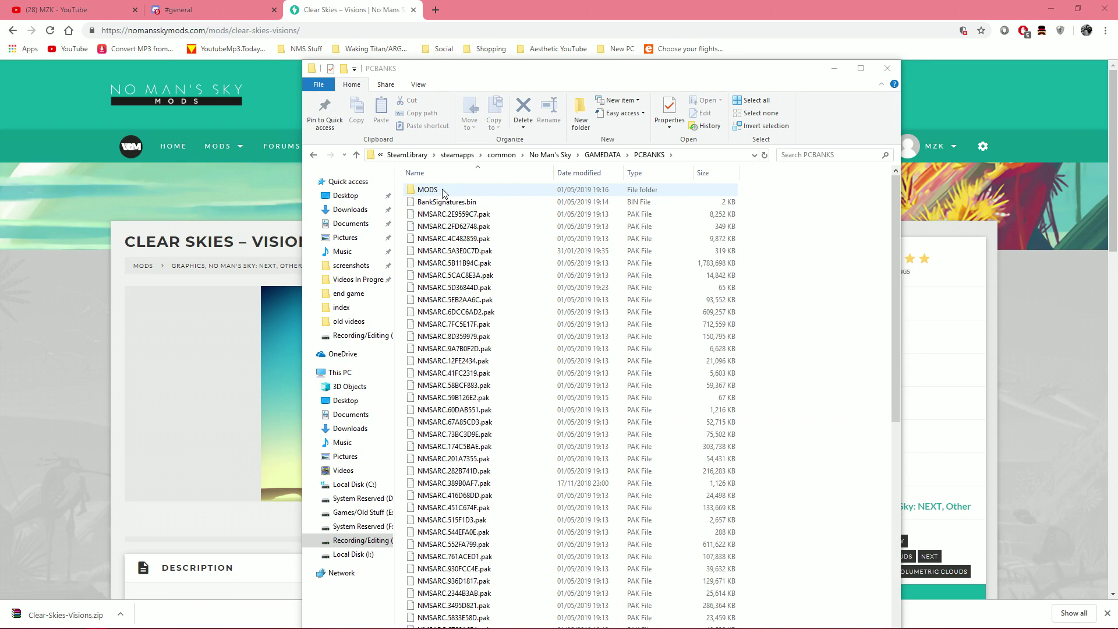
- Open MODS, review its three .pak mods like Grass Fix 1.2 High.pak, then minimize Explorer
{"action": "double_click", "coordinate": [443, 191]}
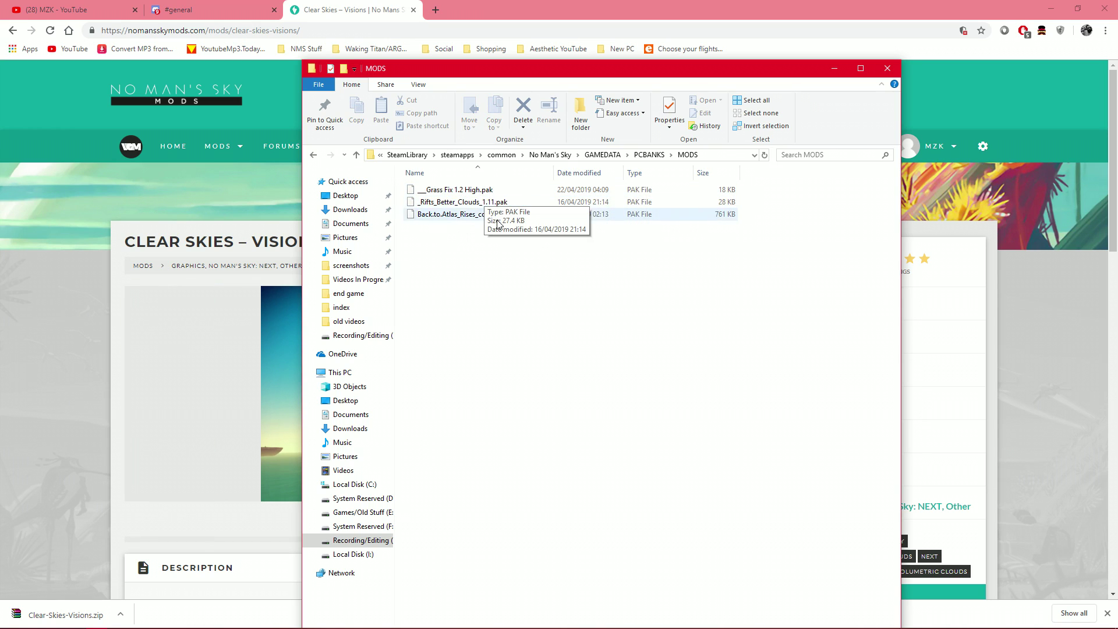
{"action": "left_click", "coordinate": [475, 195]}
{"action": "left_click", "coordinate": [448, 216]}
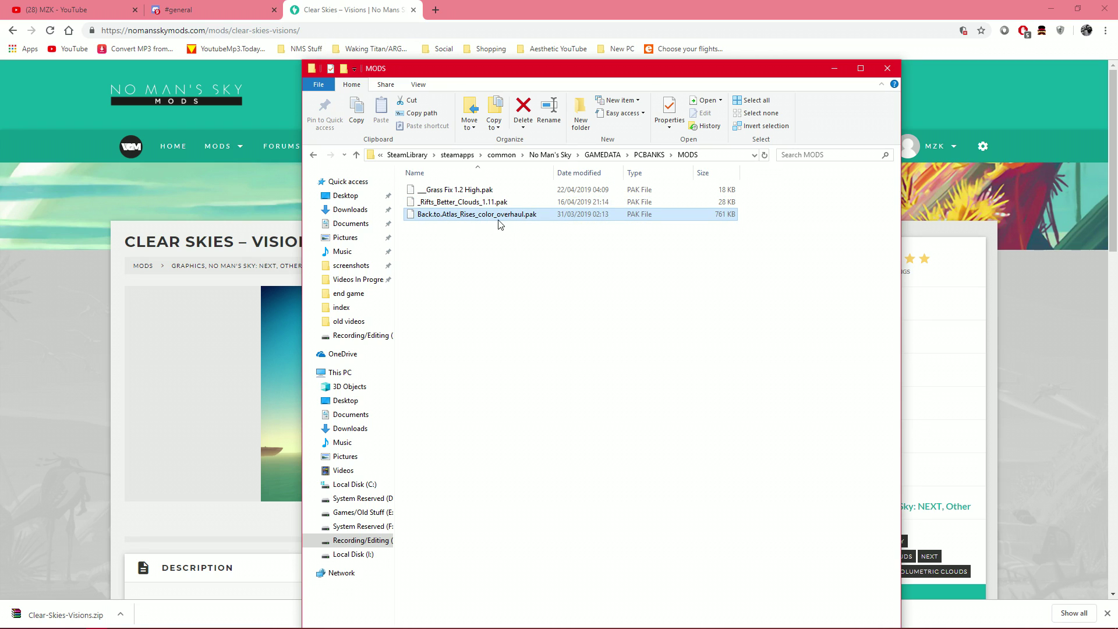
{"action": "left_click", "coordinate": [527, 263]}
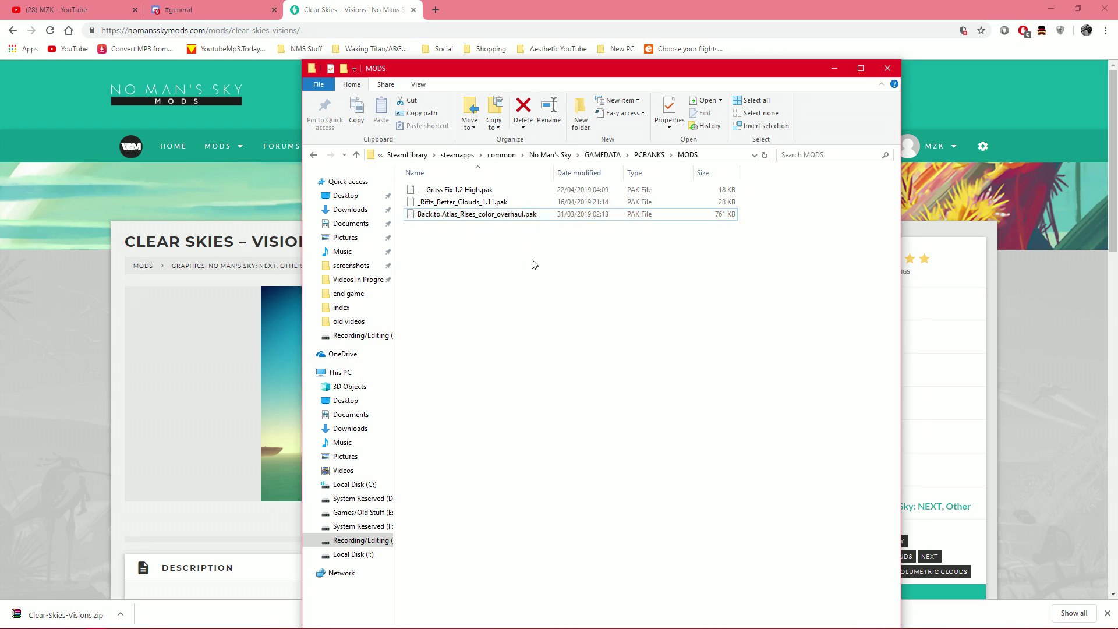
{"action": "left_click", "coordinate": [458, 190]}
{"action": "left_click", "coordinate": [480, 215], "text": "shift"}
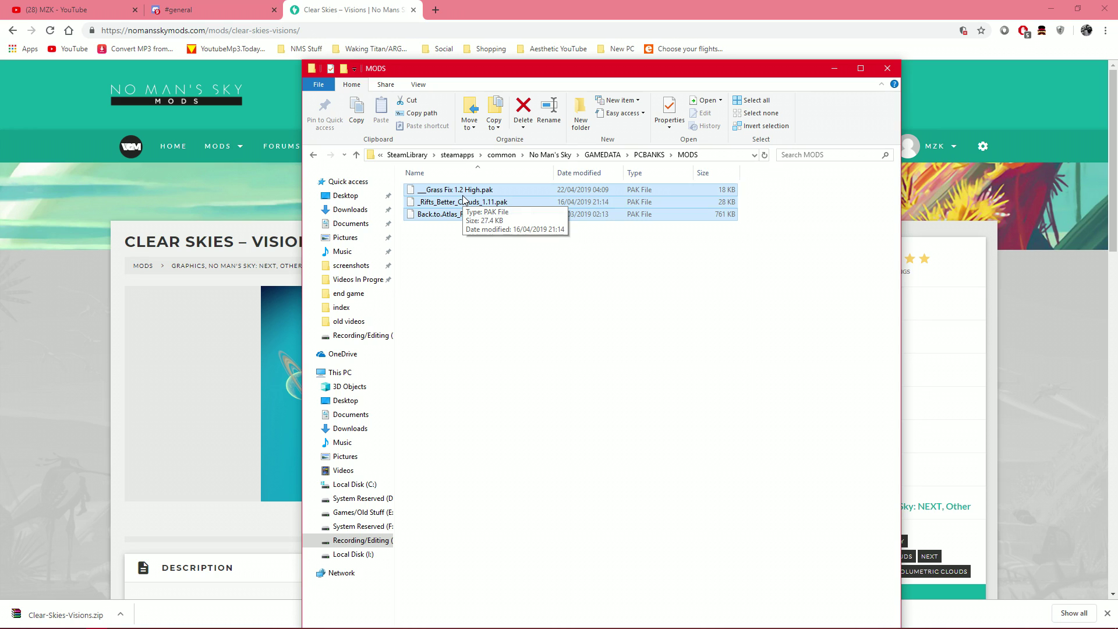
{"action": "left_click", "coordinate": [760, 113]}
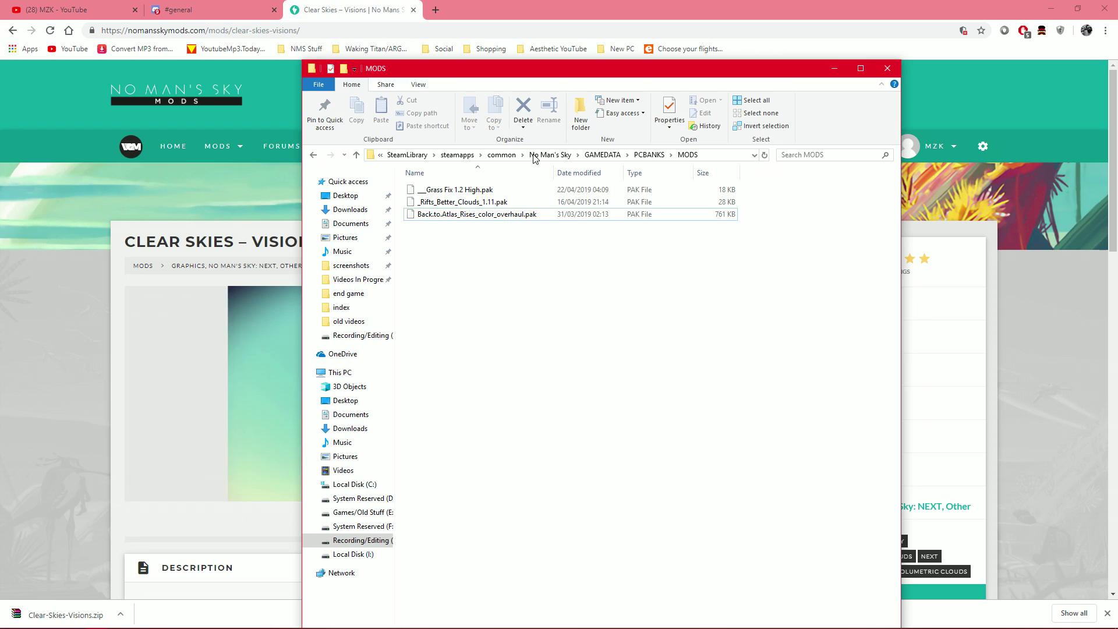
{"action": "left_click", "coordinate": [504, 192]}
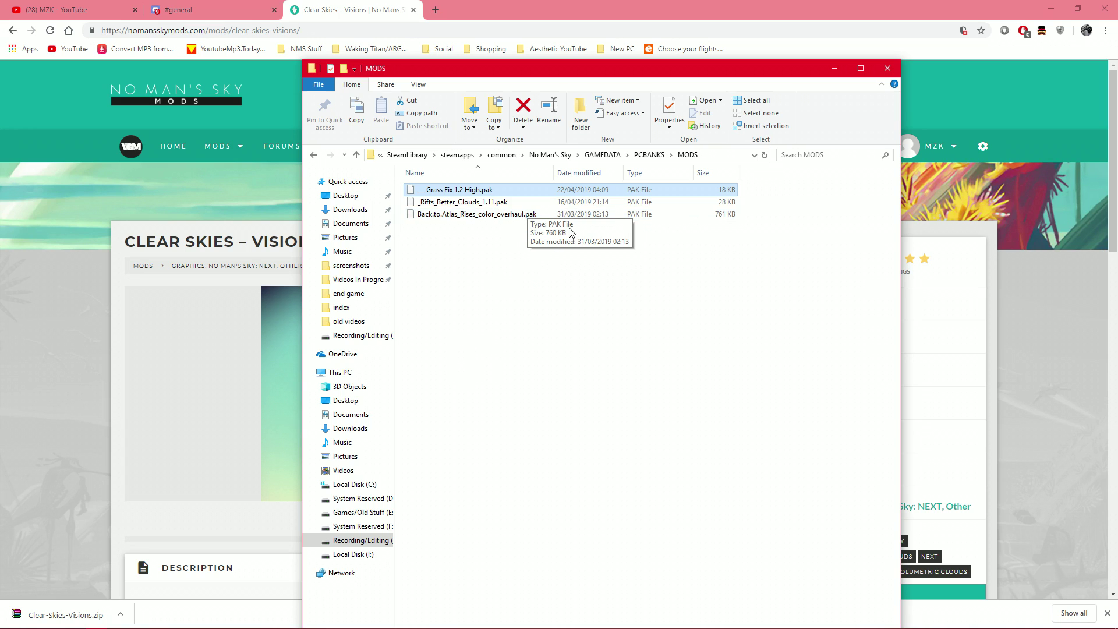
{"action": "left_click", "coordinate": [761, 113]}
{"action": "left_click", "coordinate": [840, 74]}
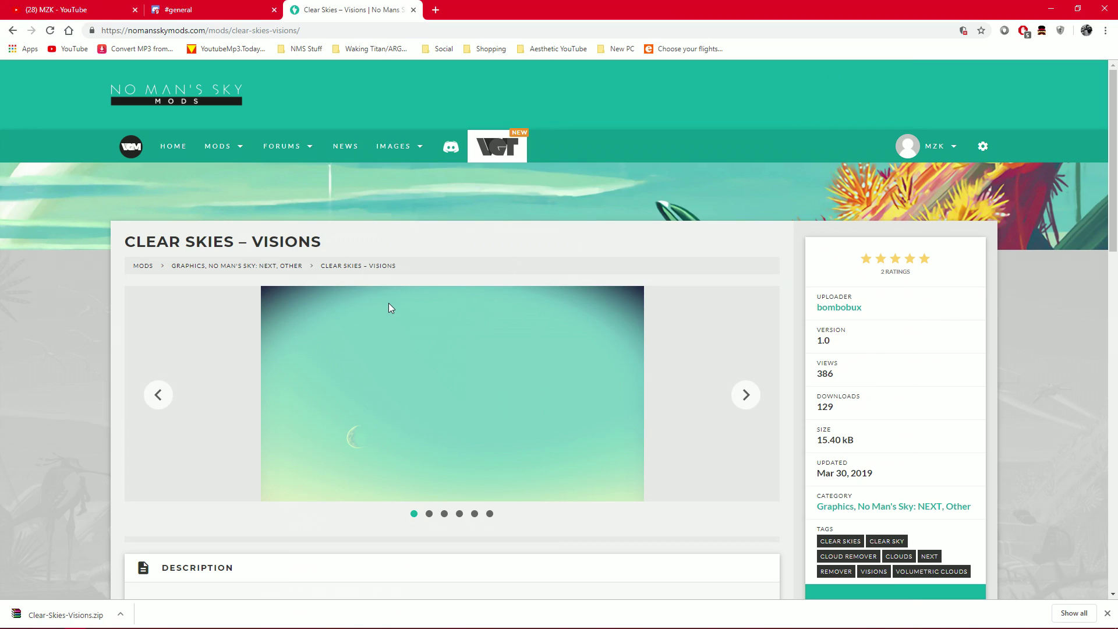
- Advance the preview slideshow five images to the CLEAR SKIES title slide and scroll to the Description
{"action": "left_click", "coordinate": [742, 395]}
{"action": "left_click", "coordinate": [742, 394]}
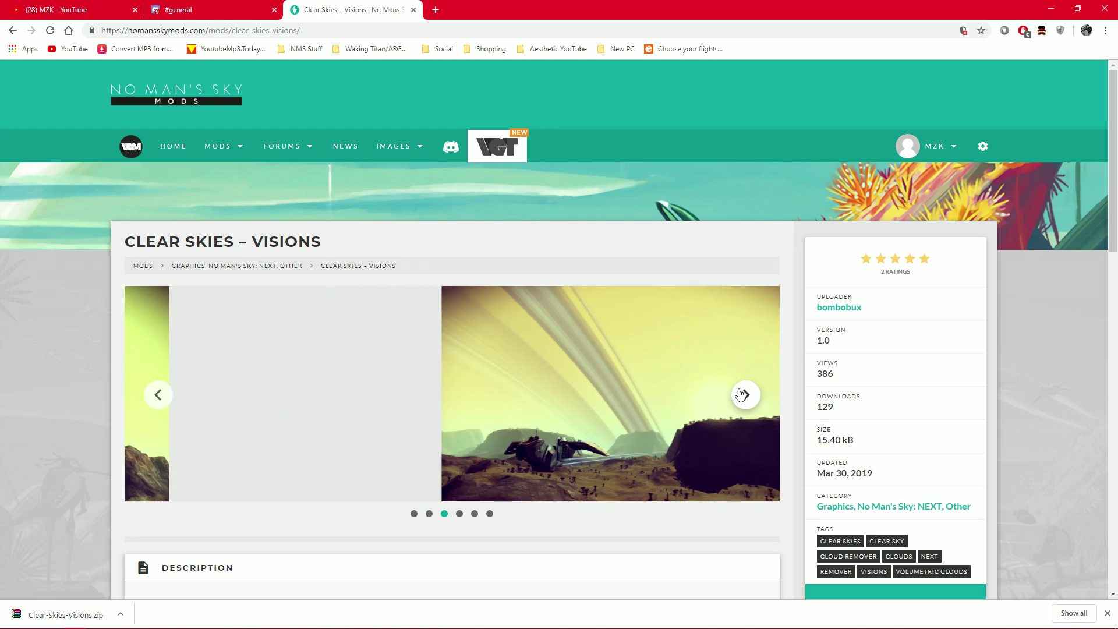
{"action": "left_click", "coordinate": [741, 394]}
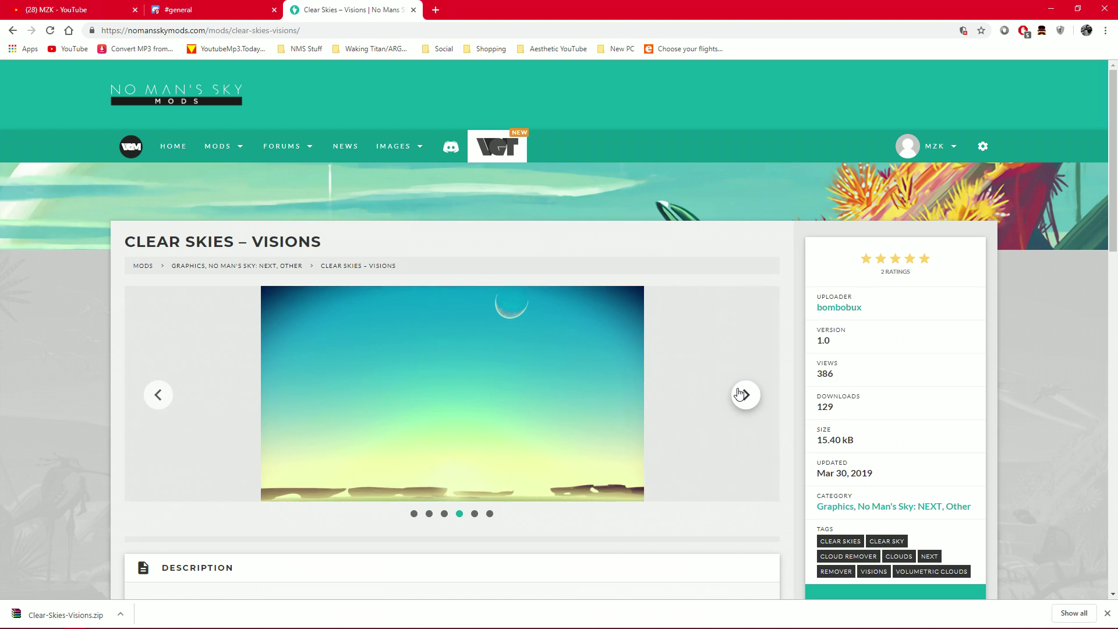
{"action": "left_click", "coordinate": [740, 395]}
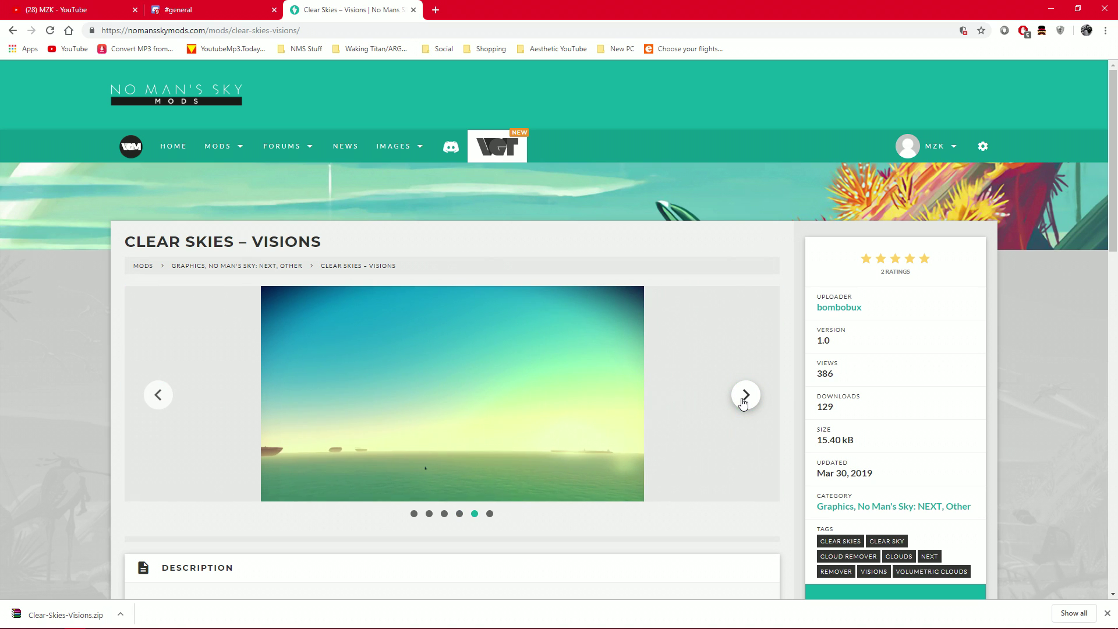
{"action": "left_click", "coordinate": [743, 401]}
{"action": "scroll", "coordinate": [744, 400], "scroll_direction": "down", "scroll_amount": 3}
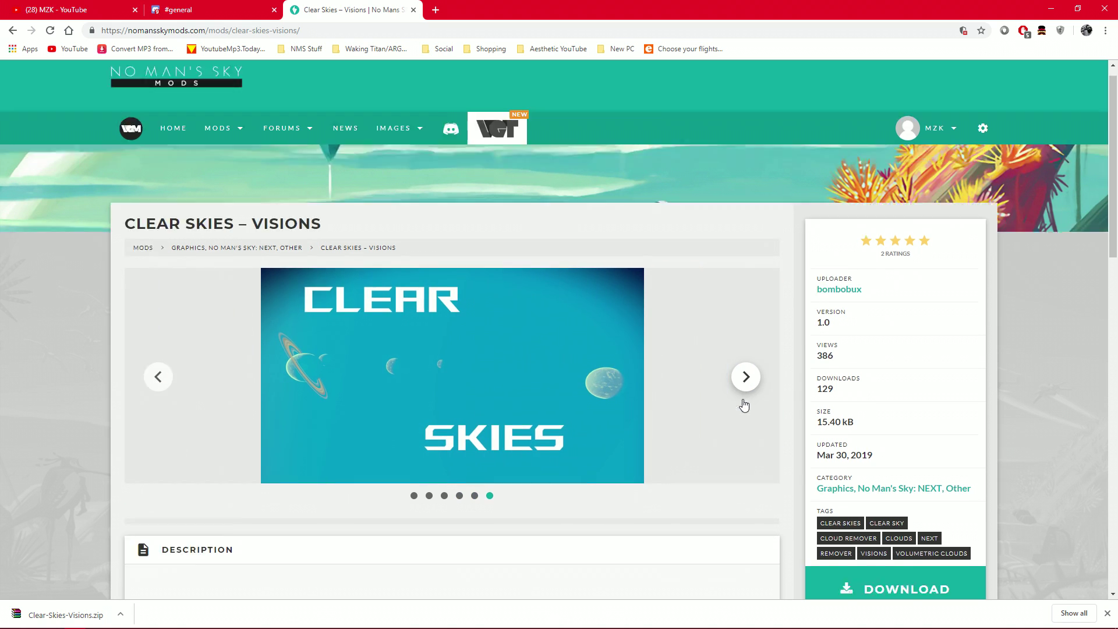
{"action": "scroll", "coordinate": [549, 328], "scroll_direction": "up", "scroll_amount": 3}
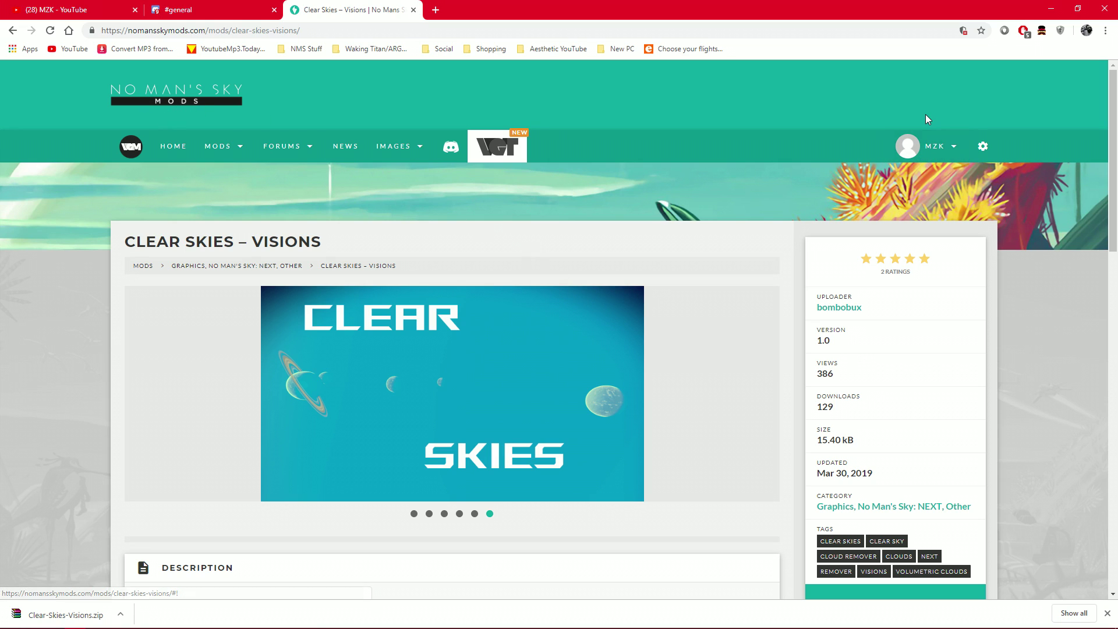
{"action": "scroll", "coordinate": [924, 162], "scroll_direction": "down", "scroll_amount": 2}
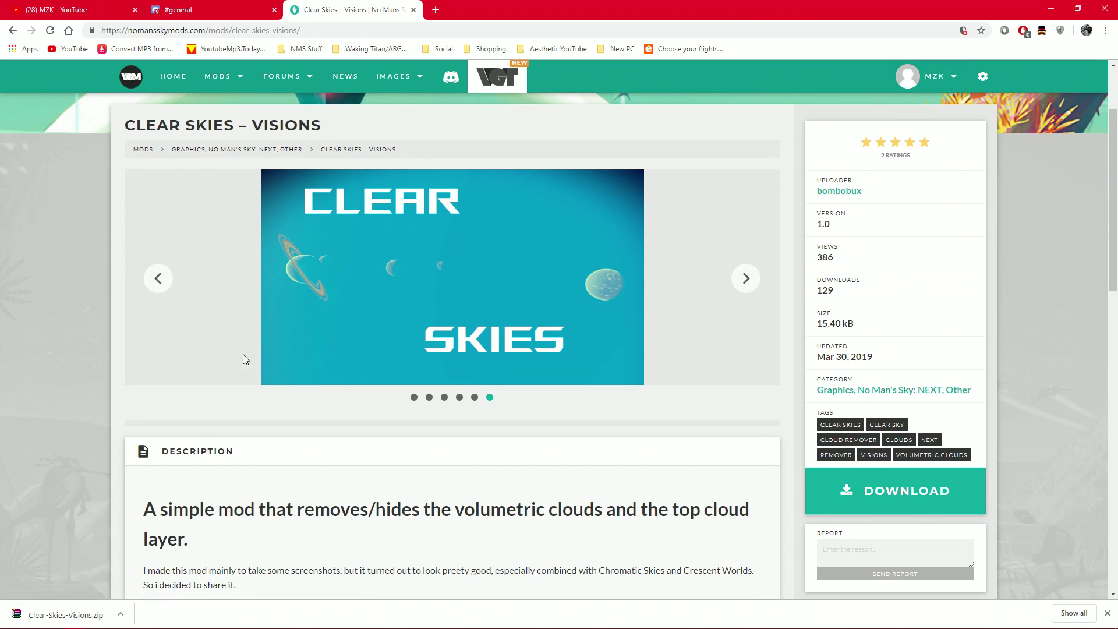
- Copy Clear-Skies-Visions.zip from the Downloads folder and paste it onto the Desktop
{"action": "right_click", "coordinate": [74, 617]}
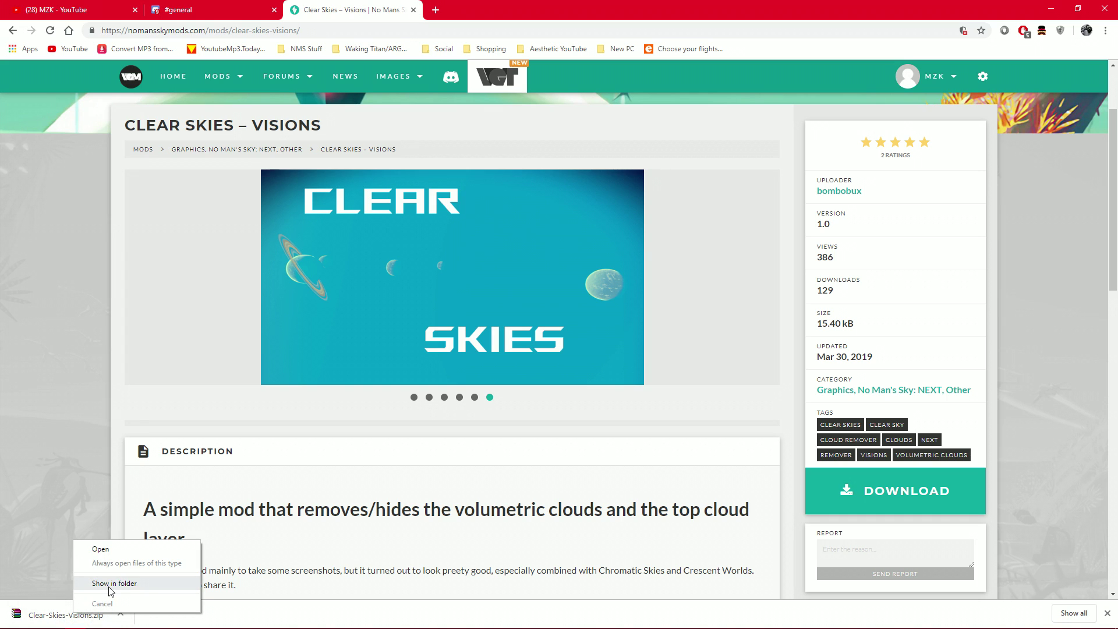
{"action": "left_click", "coordinate": [110, 586]}
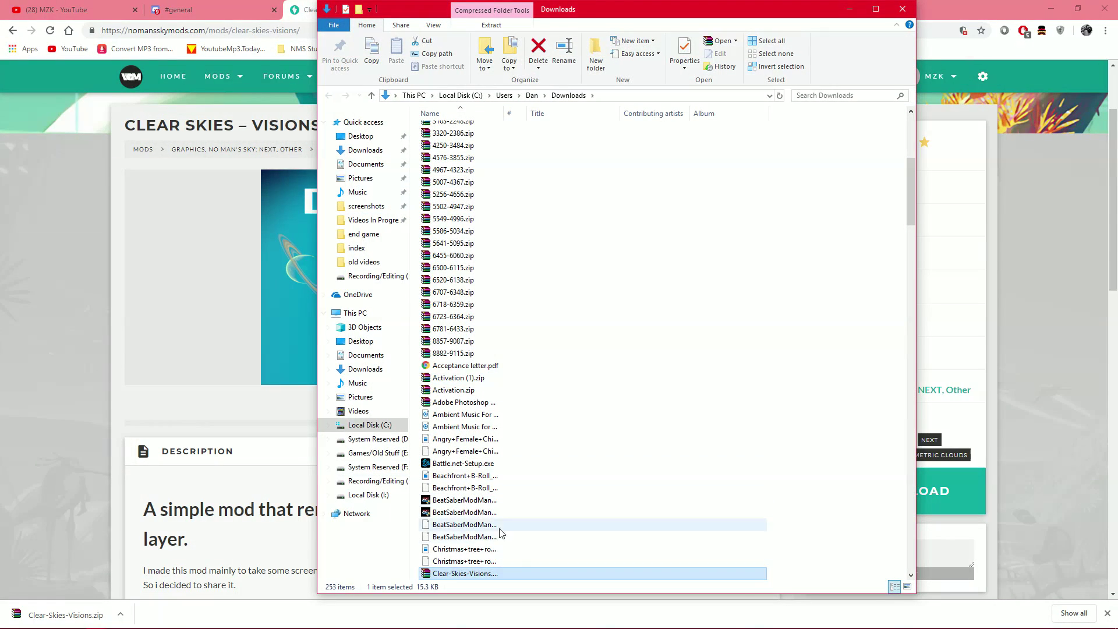
{"action": "right_click", "coordinate": [476, 578]}
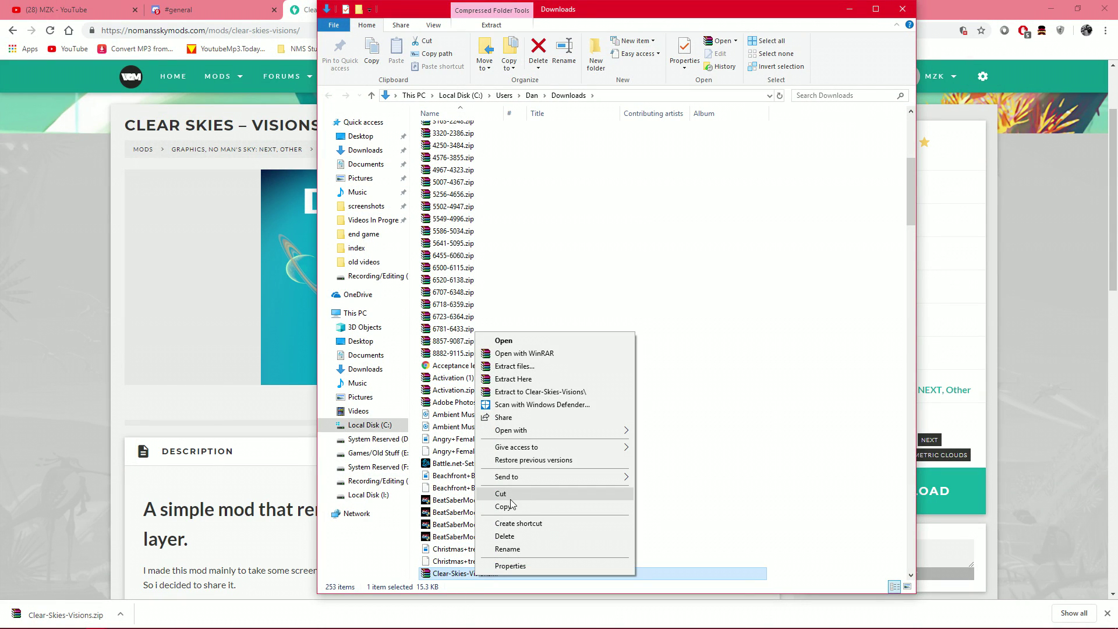
{"action": "left_click", "coordinate": [512, 502]}
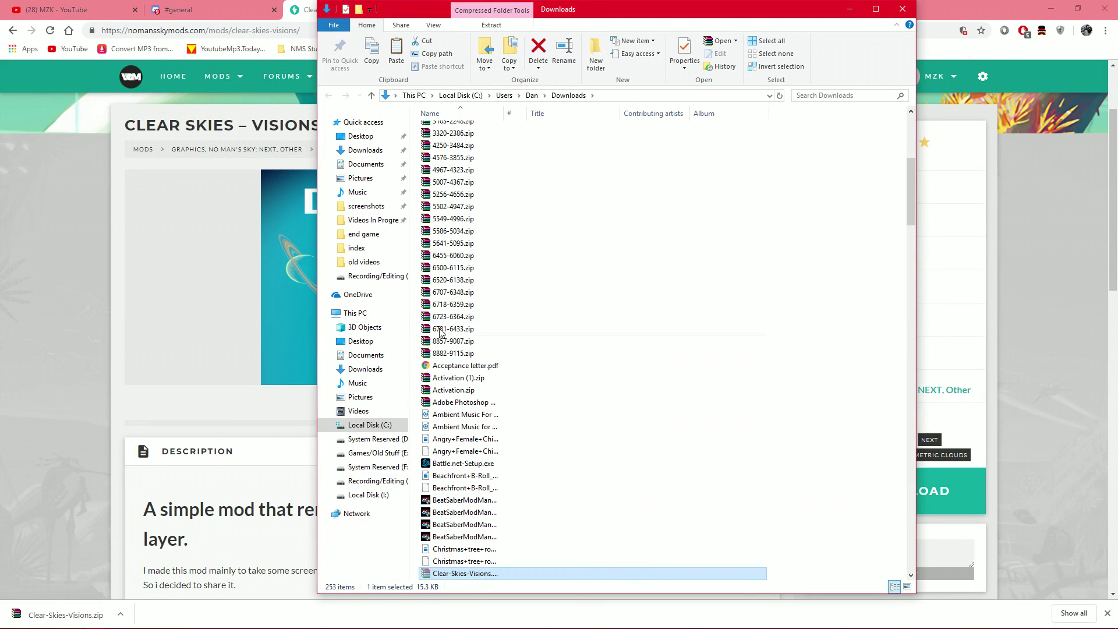
{"action": "left_click", "coordinate": [385, 344]}
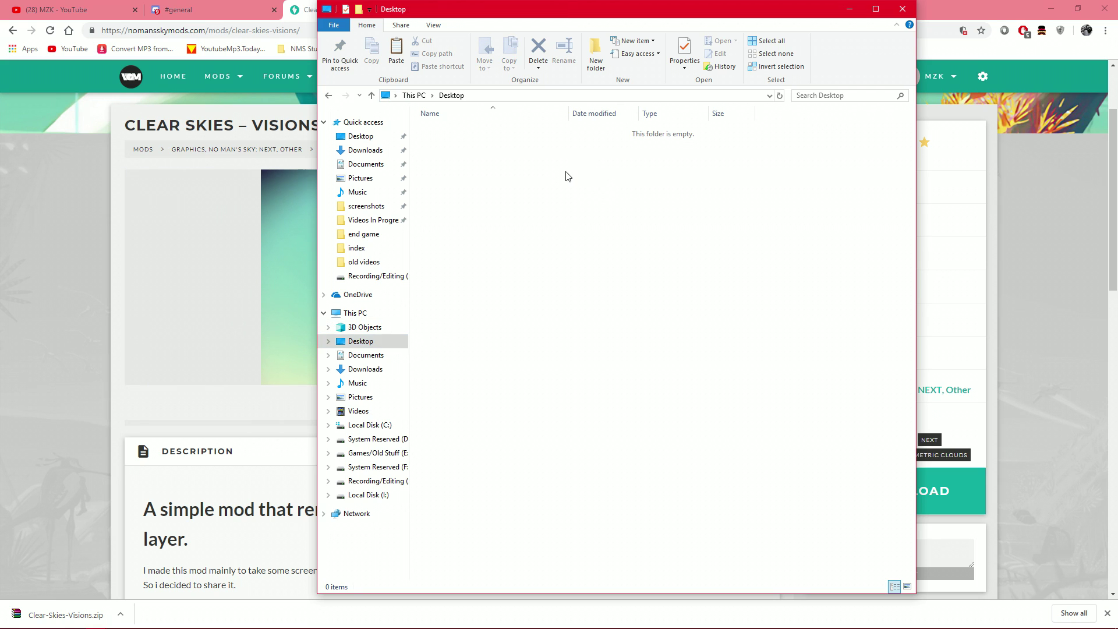
{"action": "key", "text": "ctrl+v"}
- Minimize File Explorer and the browser to reveal the desktop
{"action": "left_click", "coordinate": [509, 187]}
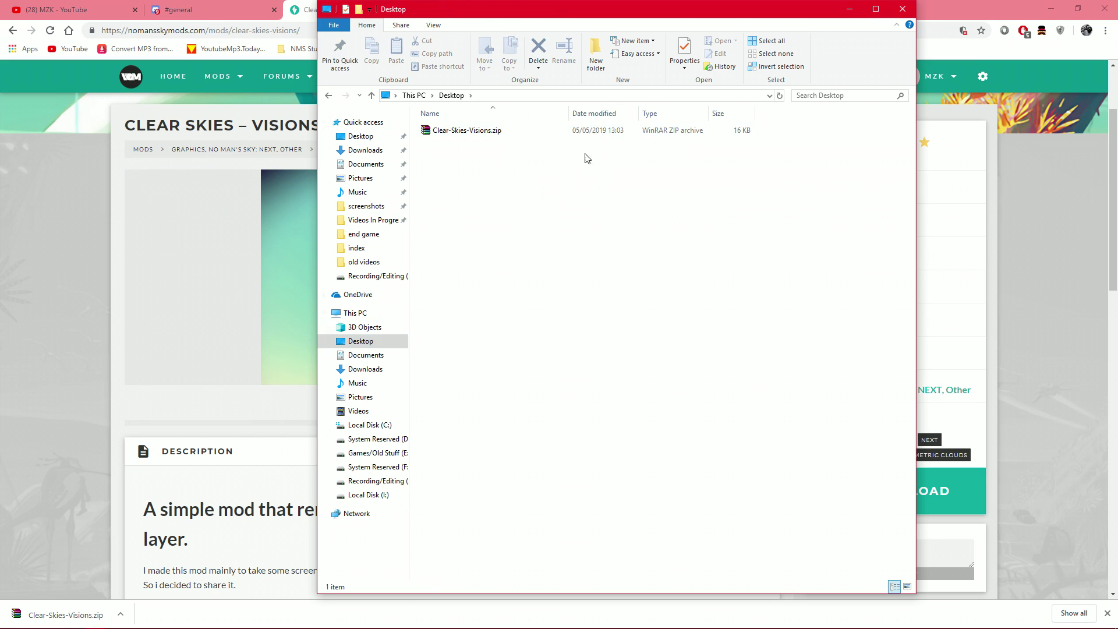
{"action": "left_click", "coordinate": [846, 9]}
{"action": "left_click", "coordinate": [1051, 8]}
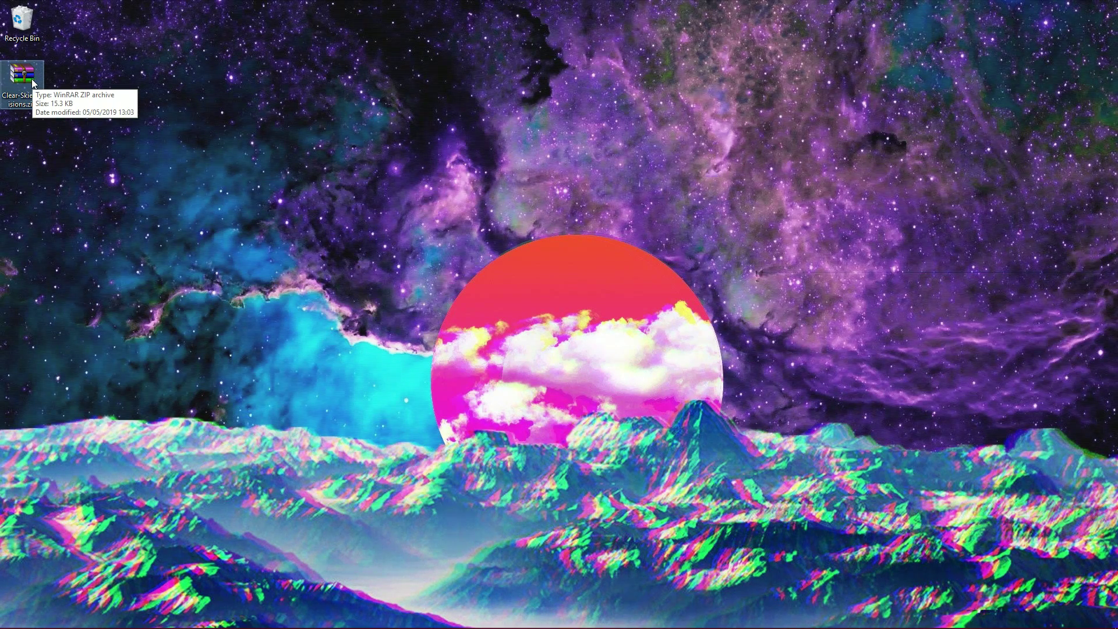
- Open Clear-Skies-Visions.zip and its nested mod.clearSkies.zip, then select the PAK file inside
{"action": "double_click", "coordinate": [24, 80]}
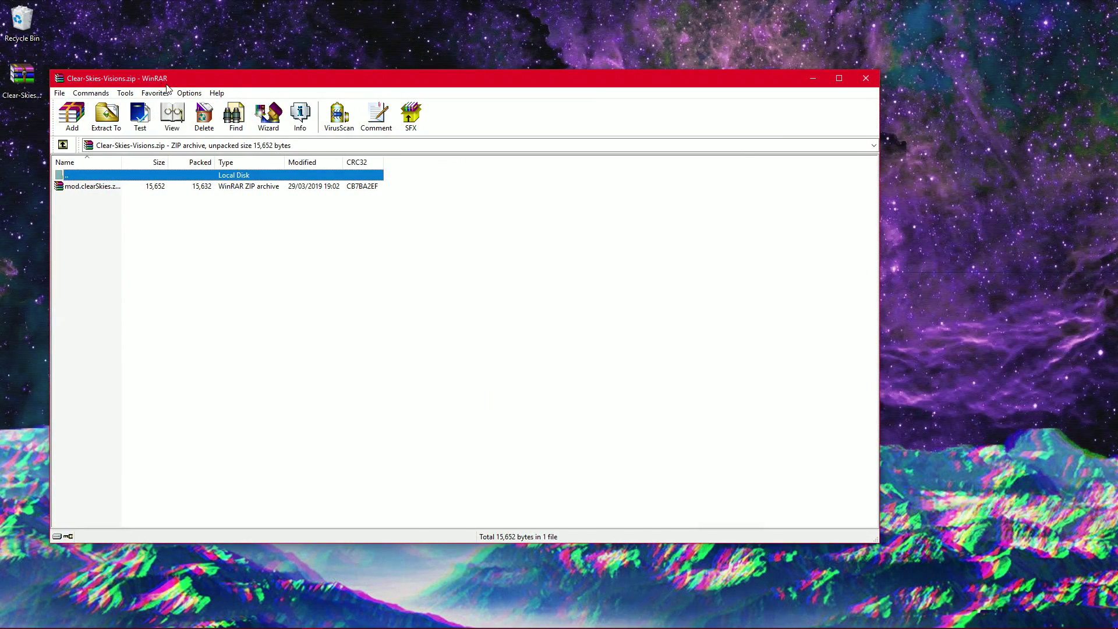
{"action": "double_click", "coordinate": [239, 181]}
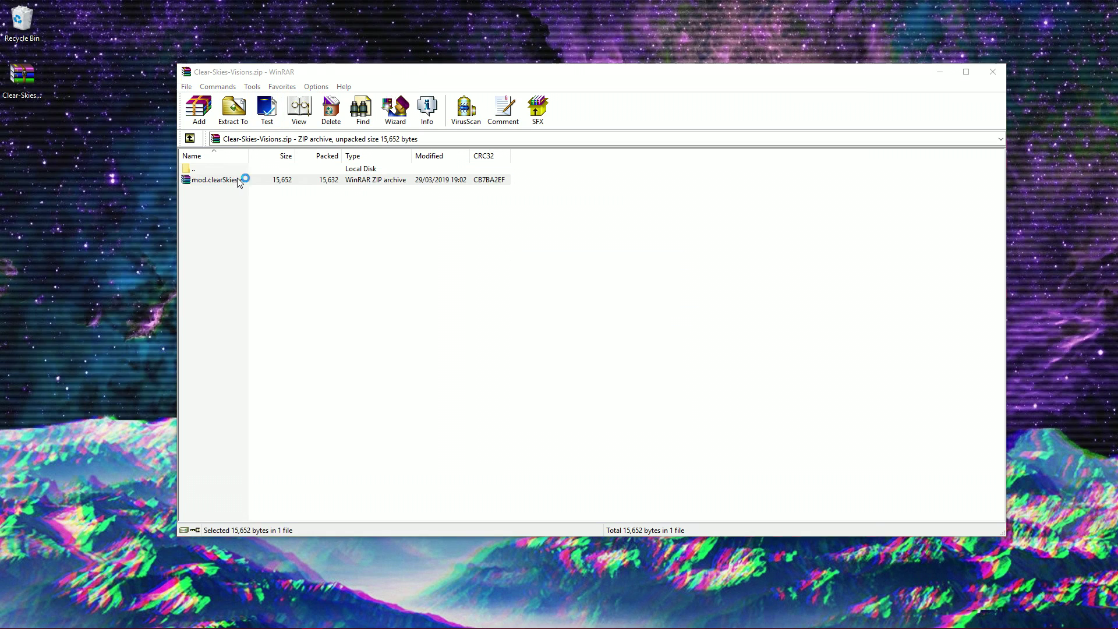
{"action": "left_click_drag", "start_coordinate": [212, 83], "coordinate": [315, 219]}
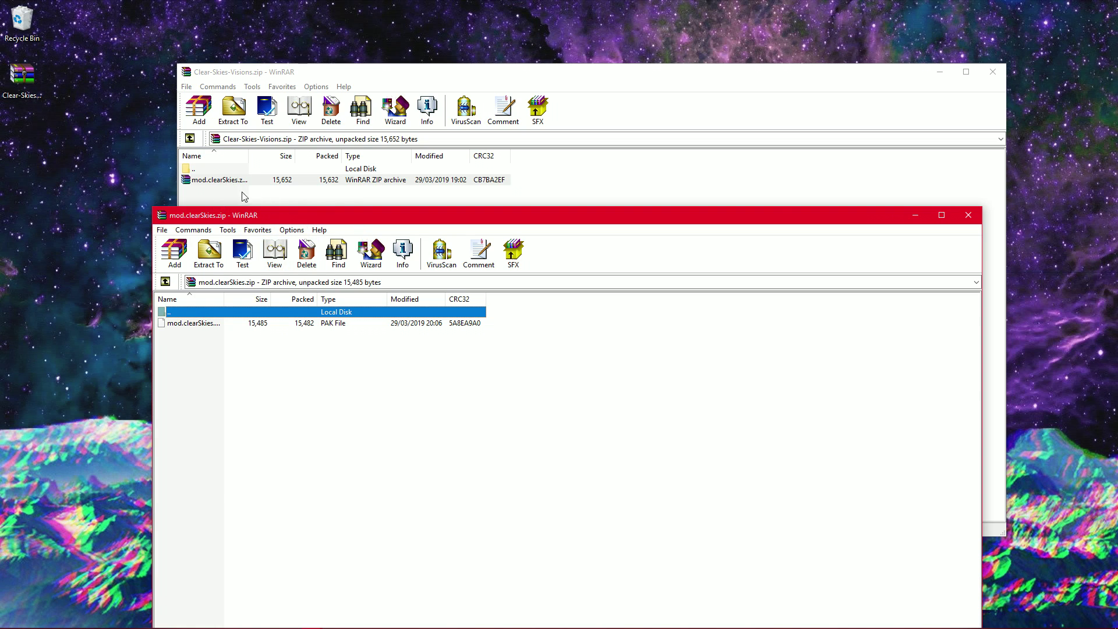
{"action": "left_click_drag", "start_coordinate": [280, 222], "coordinate": [281, 216]}
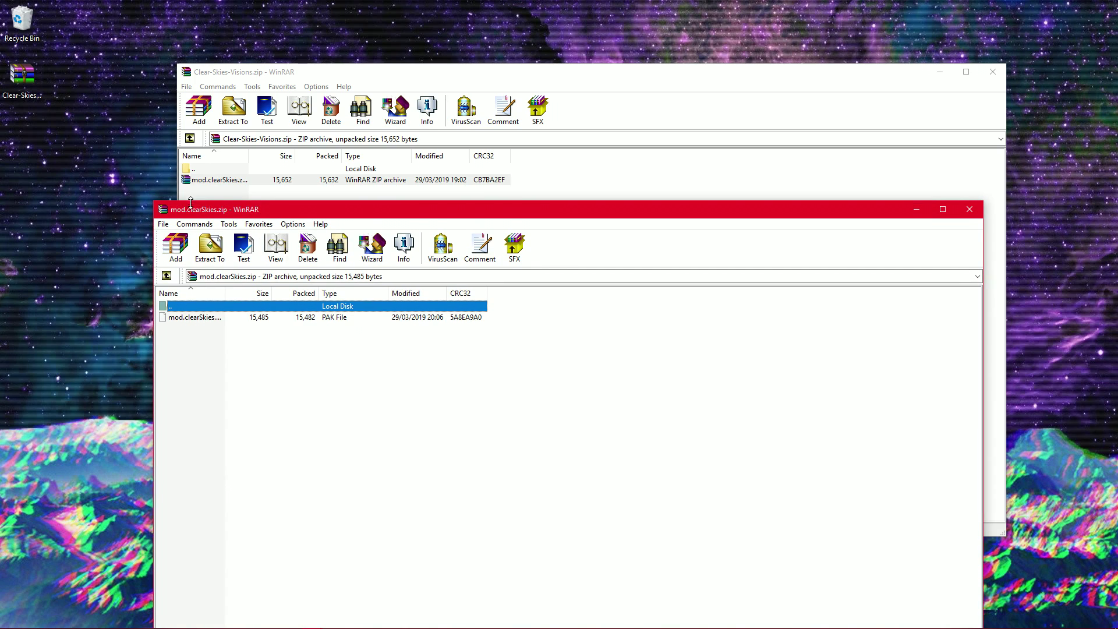
{"action": "left_click", "coordinate": [240, 319]}
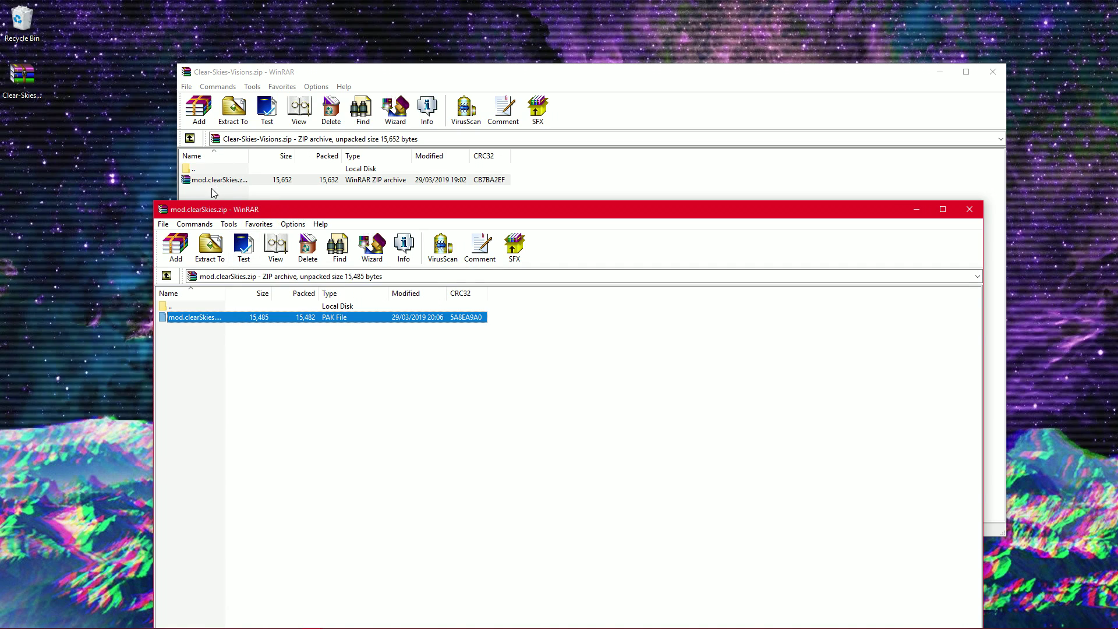
{"action": "left_click_drag", "start_coordinate": [255, 209], "coordinate": [238, 286]}
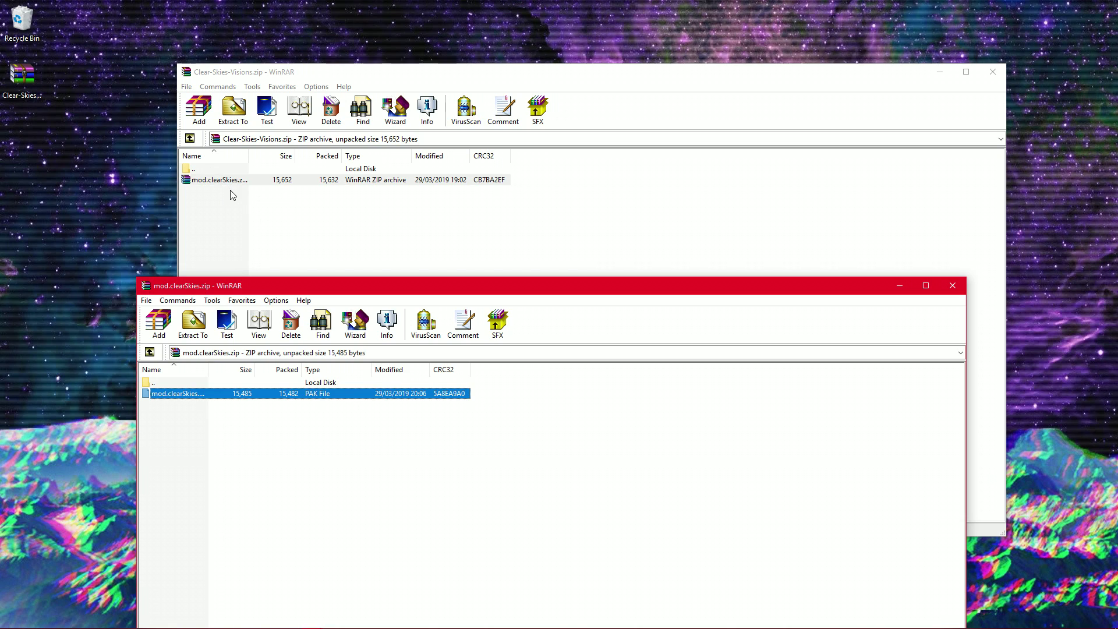
{"action": "left_click_drag", "start_coordinate": [256, 285], "coordinate": [282, 234]}
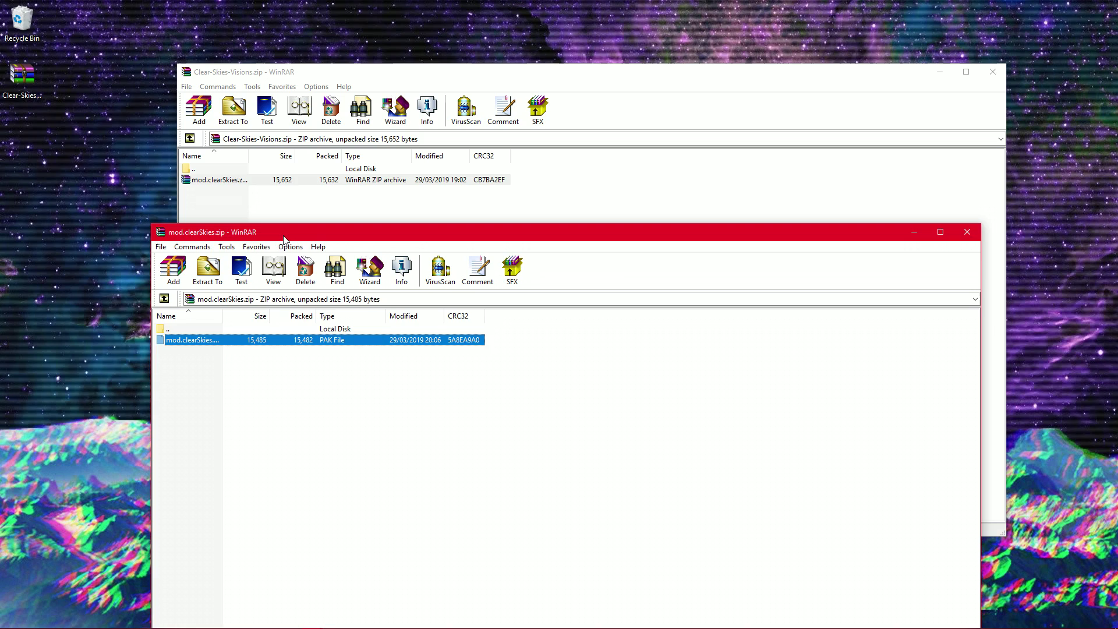
- Confirm the file is mod.clearSkies.pak and drag it into the game's MODS folder
{"action": "key", "text": "F2"}
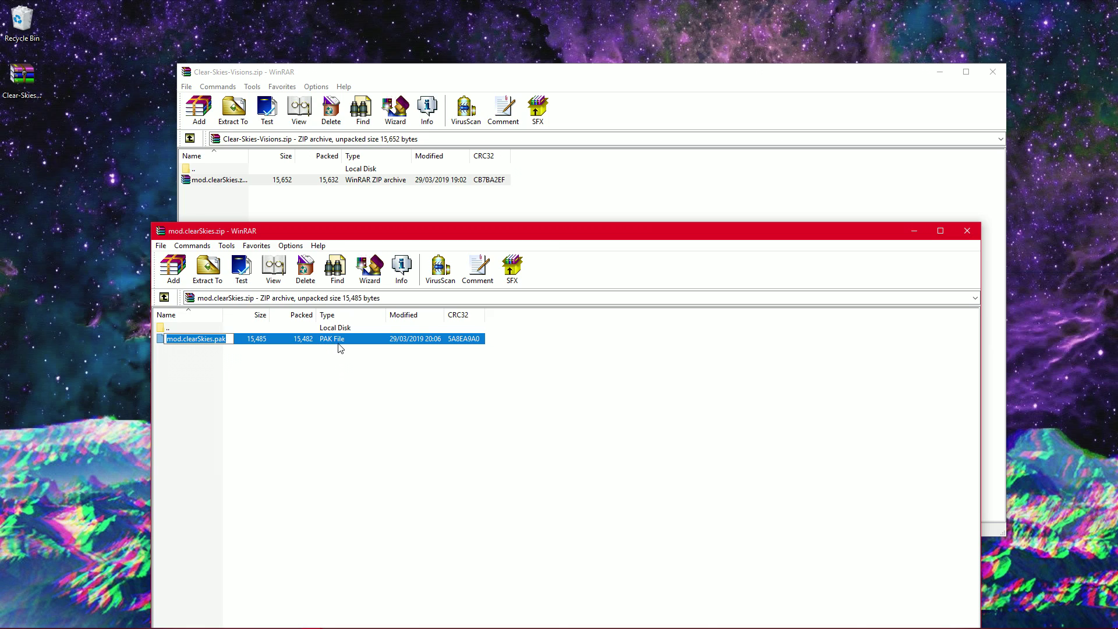
{"action": "left_click", "coordinate": [322, 367]}
{"action": "left_click", "coordinate": [203, 344]}
{"action": "left_click_drag", "start_coordinate": [289, 235], "coordinate": [301, 224]}
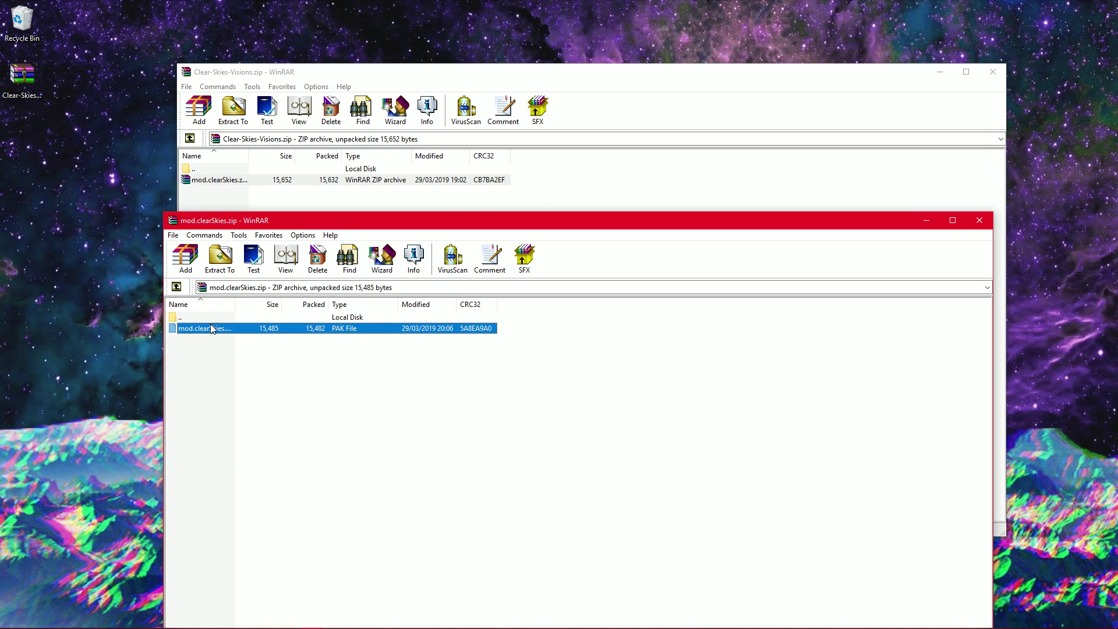
{"action": "left_click_drag", "start_coordinate": [211, 329], "coordinate": [452, 249]}
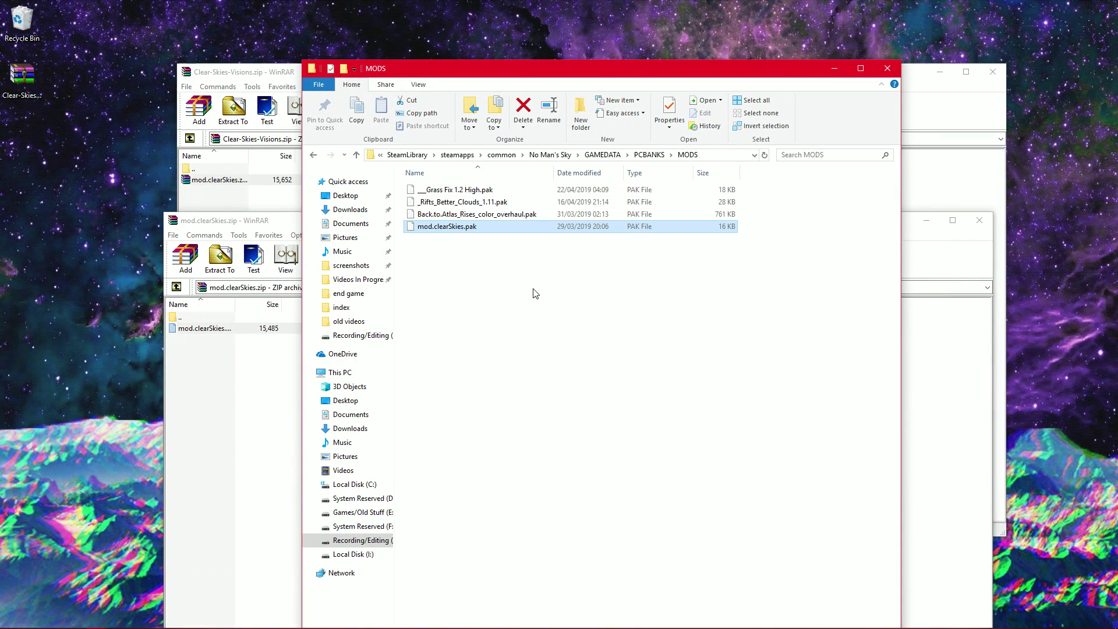
- Close the inner archive and Clear-Skies-Visions windows, then go back to PCBANKS
{"action": "left_click", "coordinate": [229, 225]}
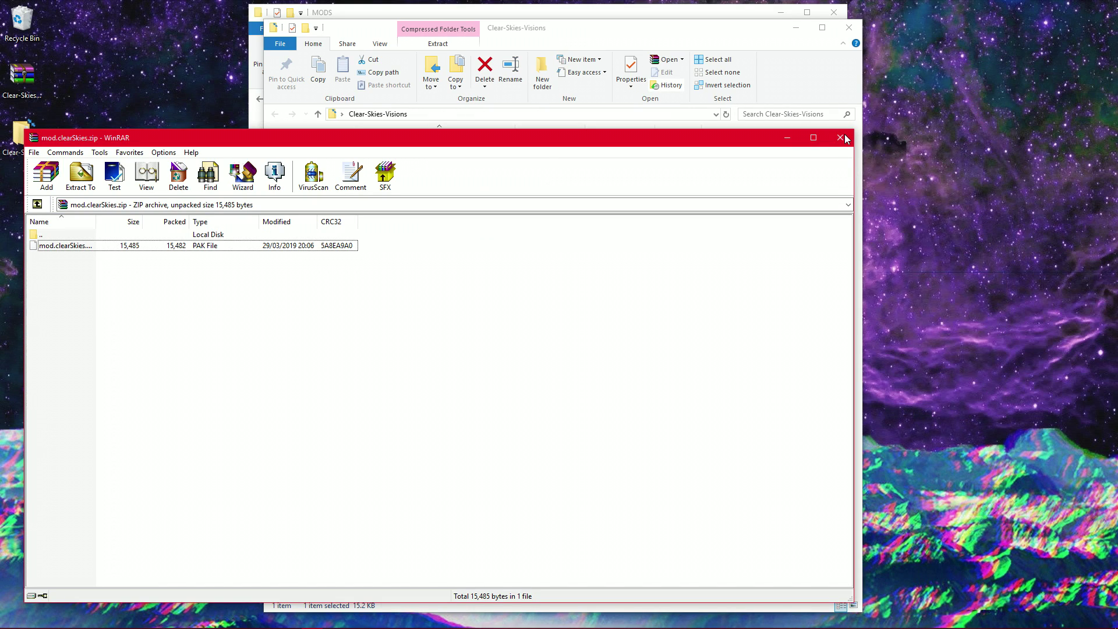
{"action": "left_click", "coordinate": [840, 127]}
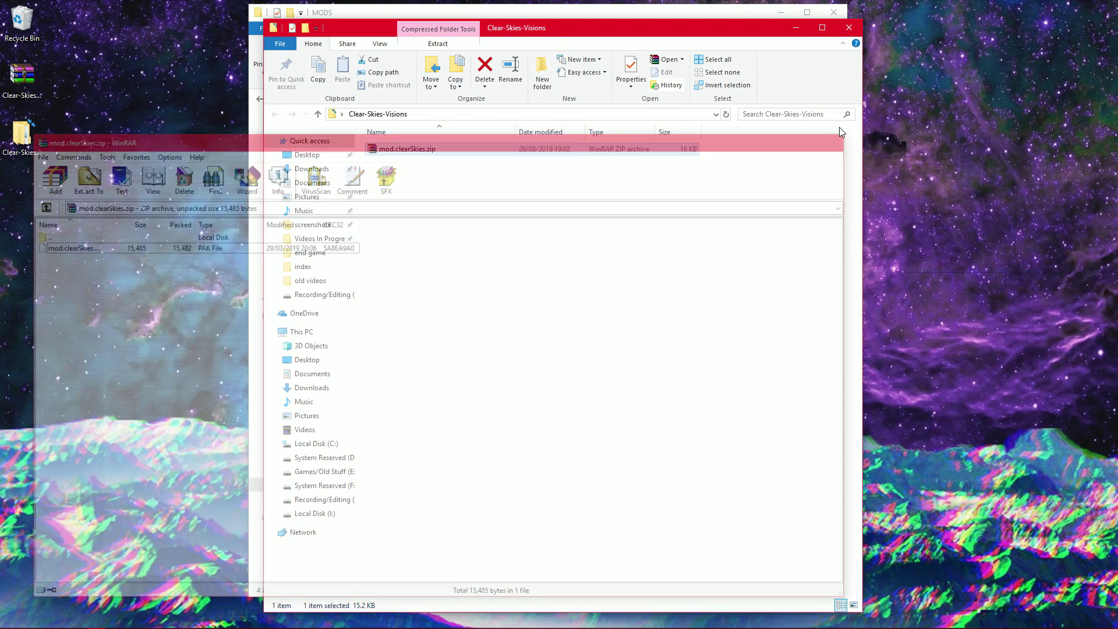
{"action": "left_click_drag", "start_coordinate": [642, 33], "coordinate": [667, 106]}
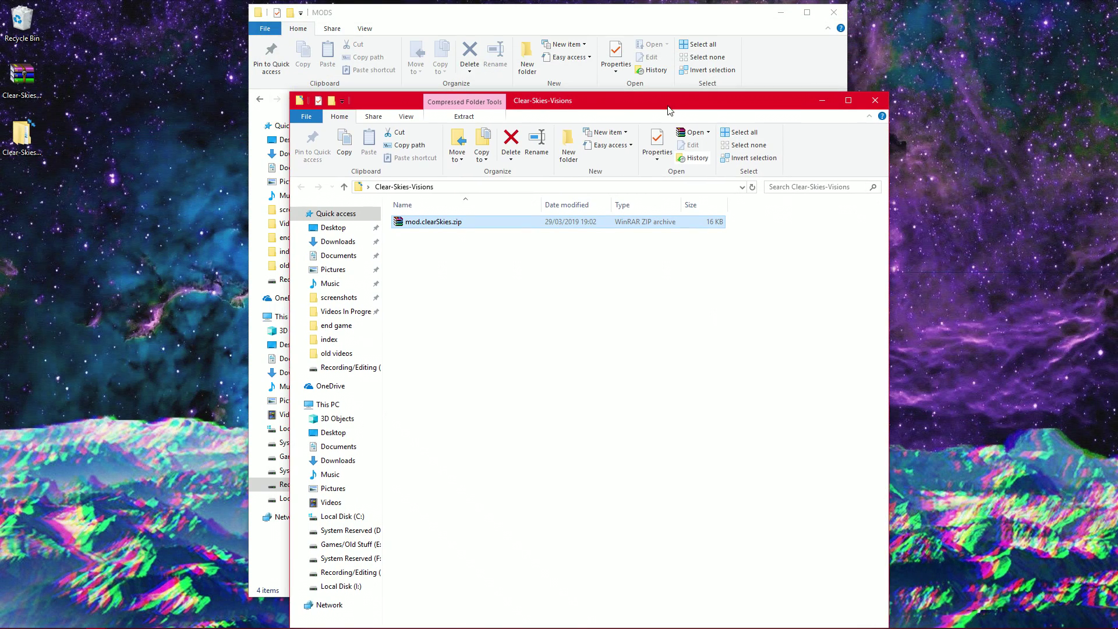
{"action": "left_click", "coordinate": [874, 102]}
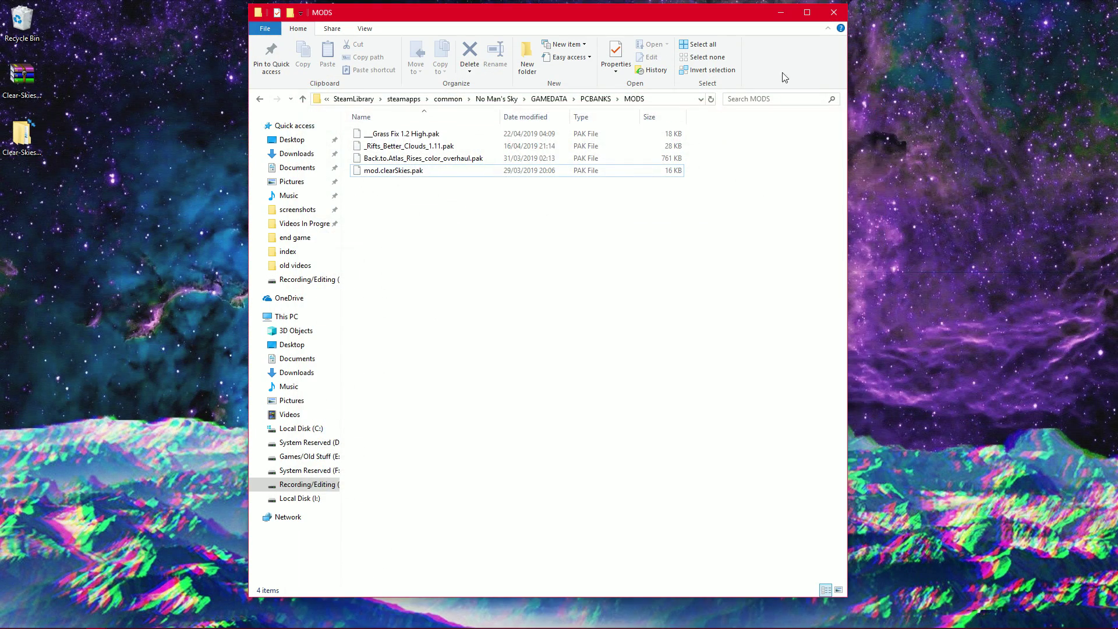
{"action": "left_click", "coordinate": [259, 98]}
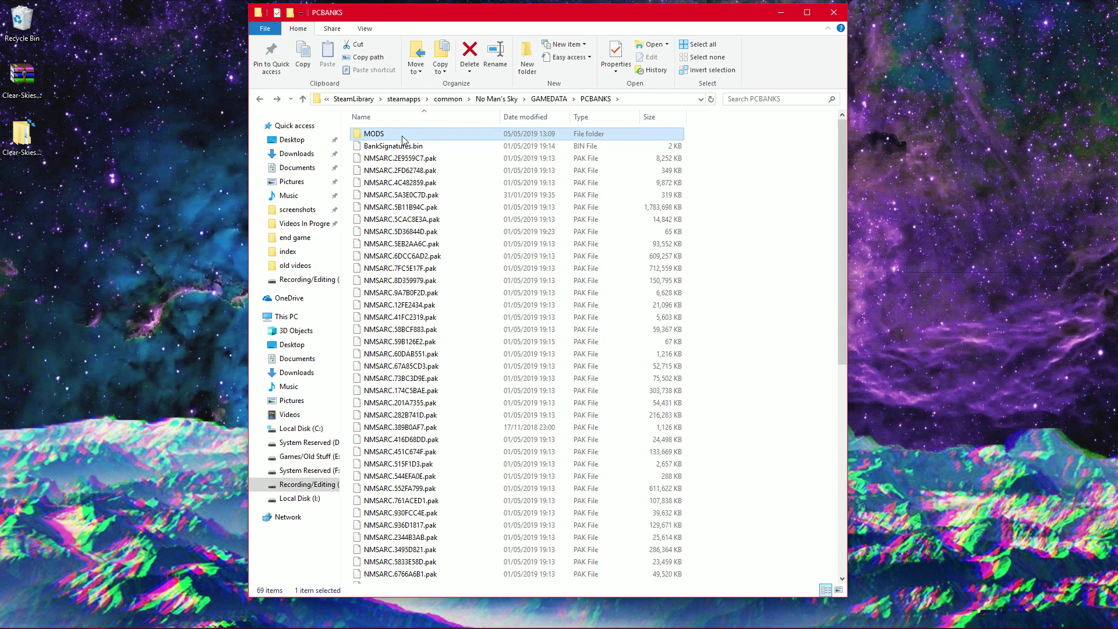
- Go back to GAMEDATA and inspect the SHADERCACHE folder's context menu without changing anything
{"action": "left_click", "coordinate": [255, 102]}
{"action": "left_click", "coordinate": [369, 145]}
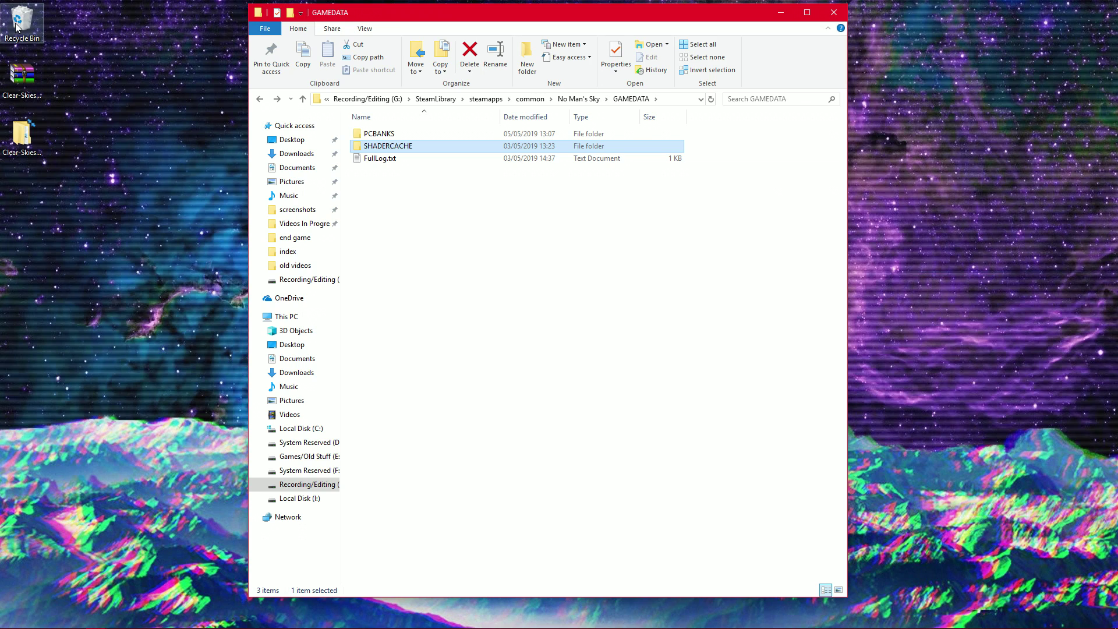
{"action": "right_click", "coordinate": [385, 149]}
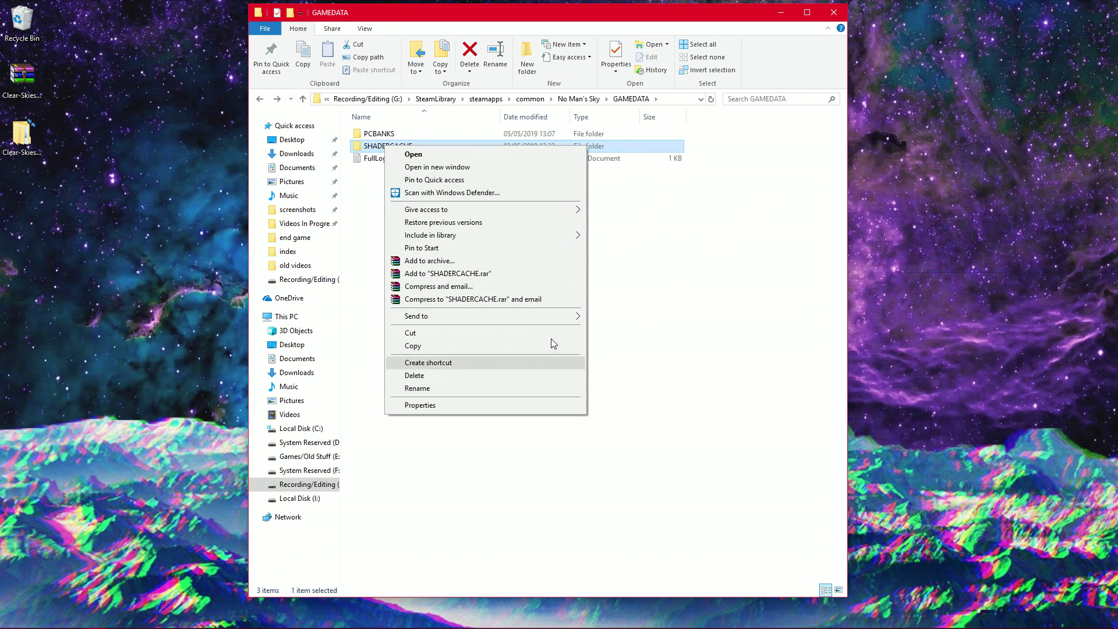
{"action": "left_click", "coordinate": [502, 375]}
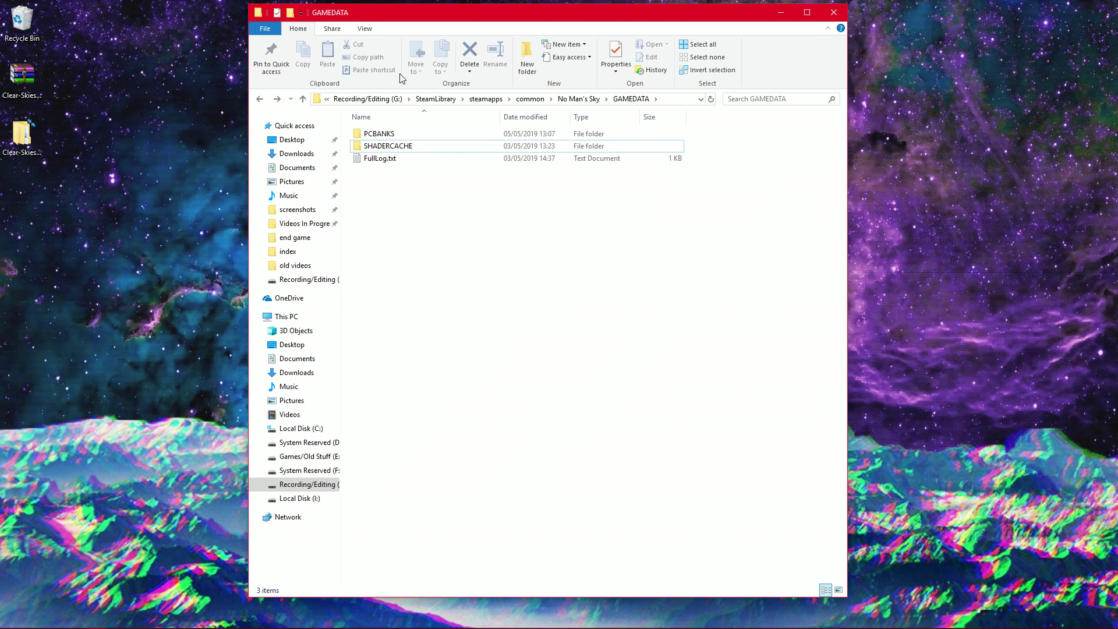
{"action": "left_click", "coordinate": [393, 148]}
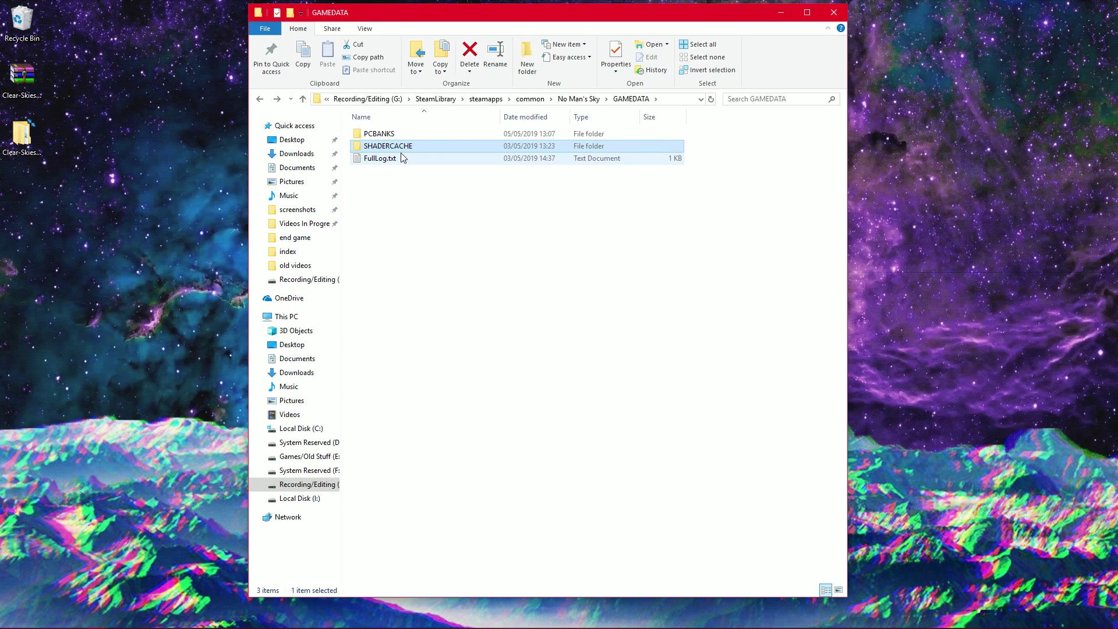
{"action": "mouse_move", "coordinate": [379, 138]}
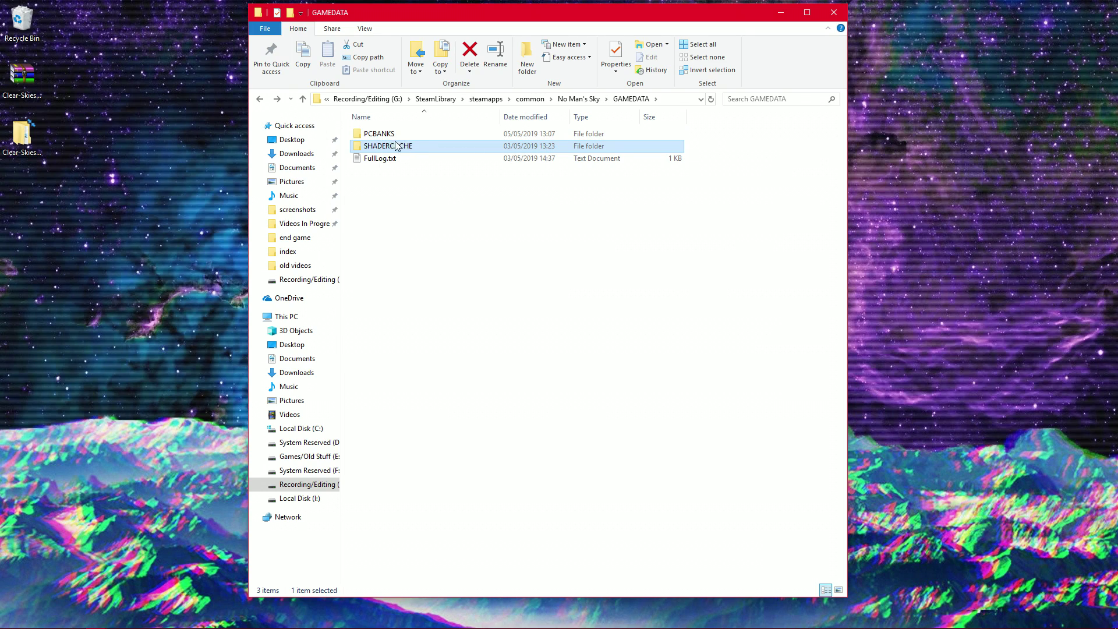
- Open PCBANKS\MODS and confirm mod.clearSkies.pak is listed among the mod files
{"action": "left_click", "coordinate": [410, 149], "text": "ctrl"}
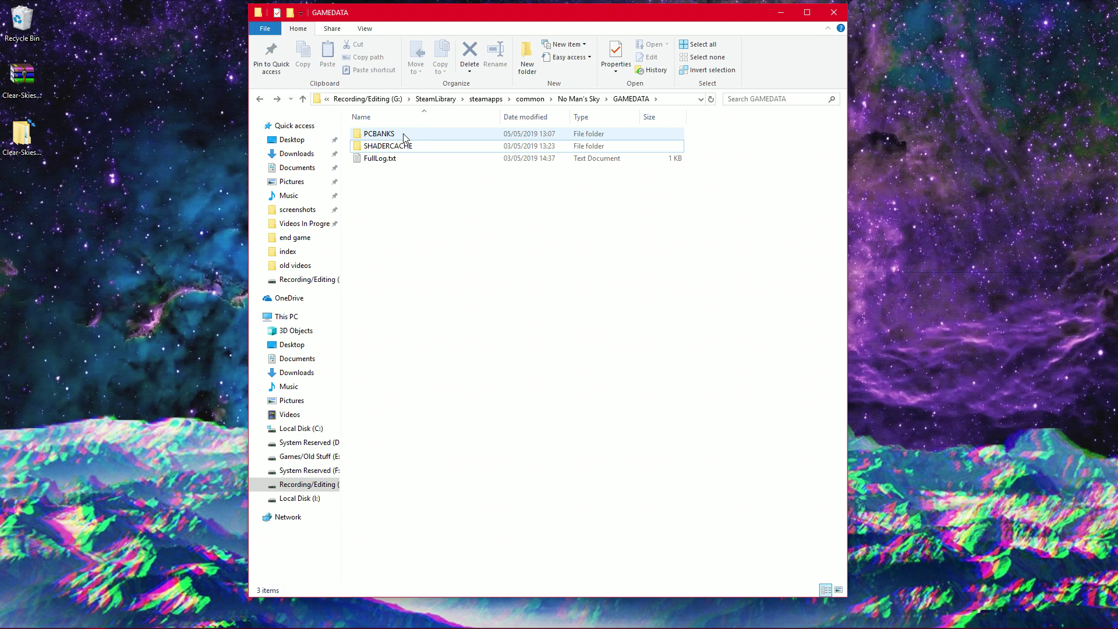
{"action": "double_click", "coordinate": [406, 138]}
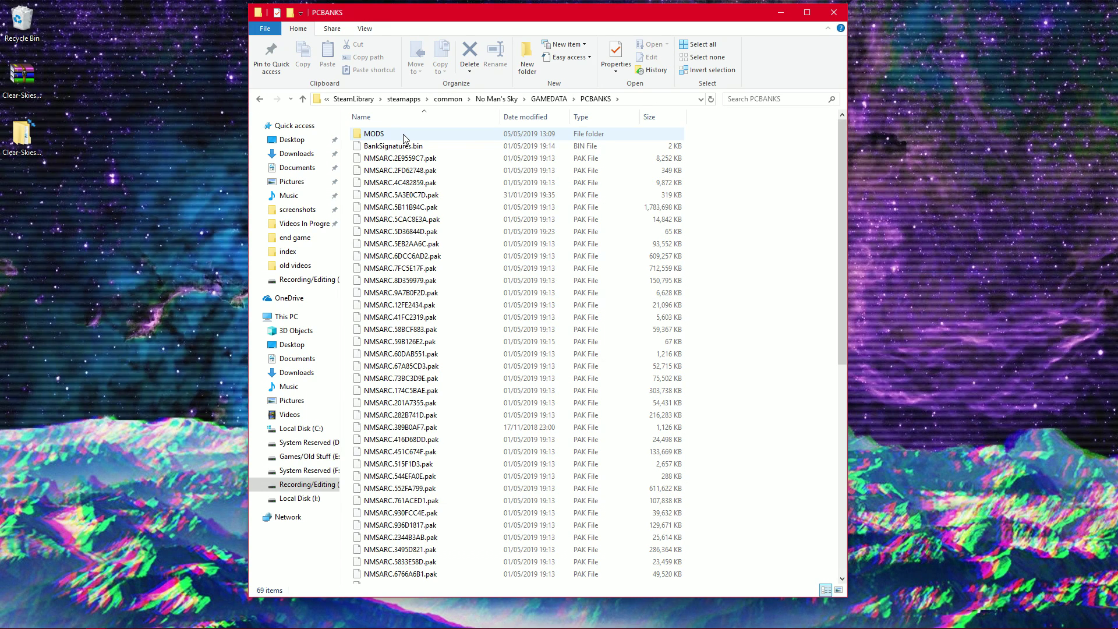
{"action": "double_click", "coordinate": [399, 135]}
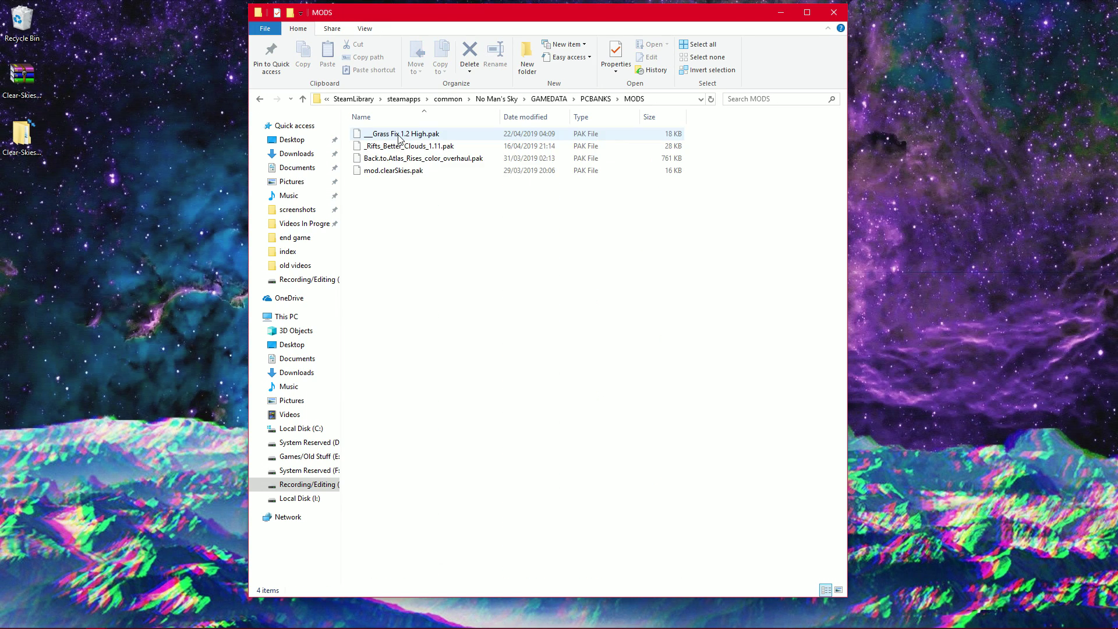
{"action": "left_click", "coordinate": [417, 172]}
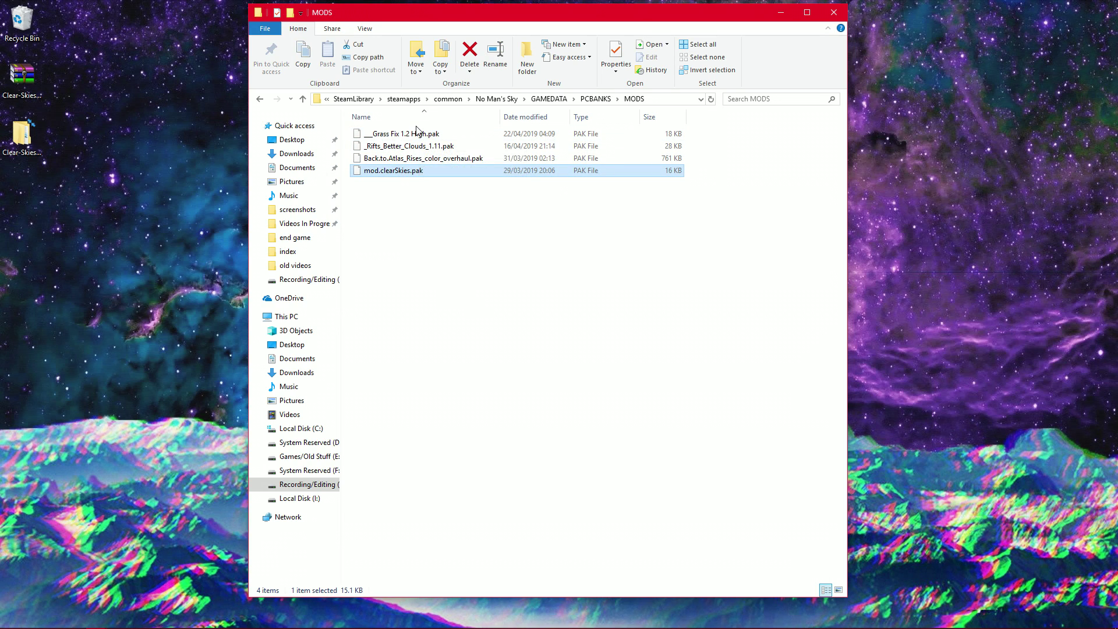
{"action": "left_click", "coordinate": [428, 231]}
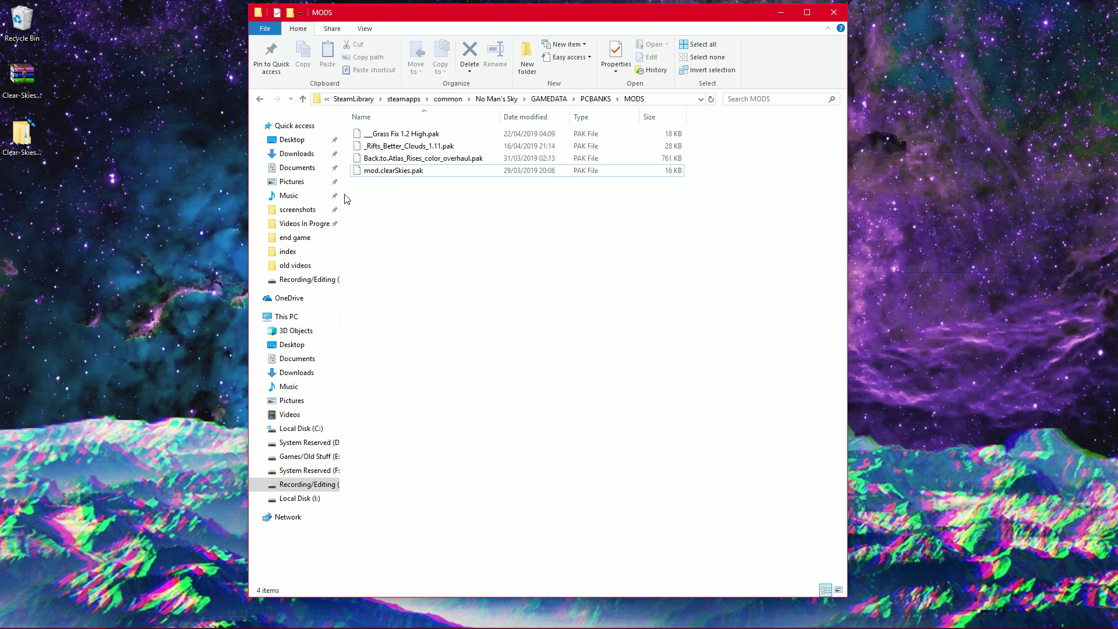
- Check the Clear Skies mod page's Mar 30, 2019 update date in the browser
{"action": "left_click", "coordinate": [74, 619]}
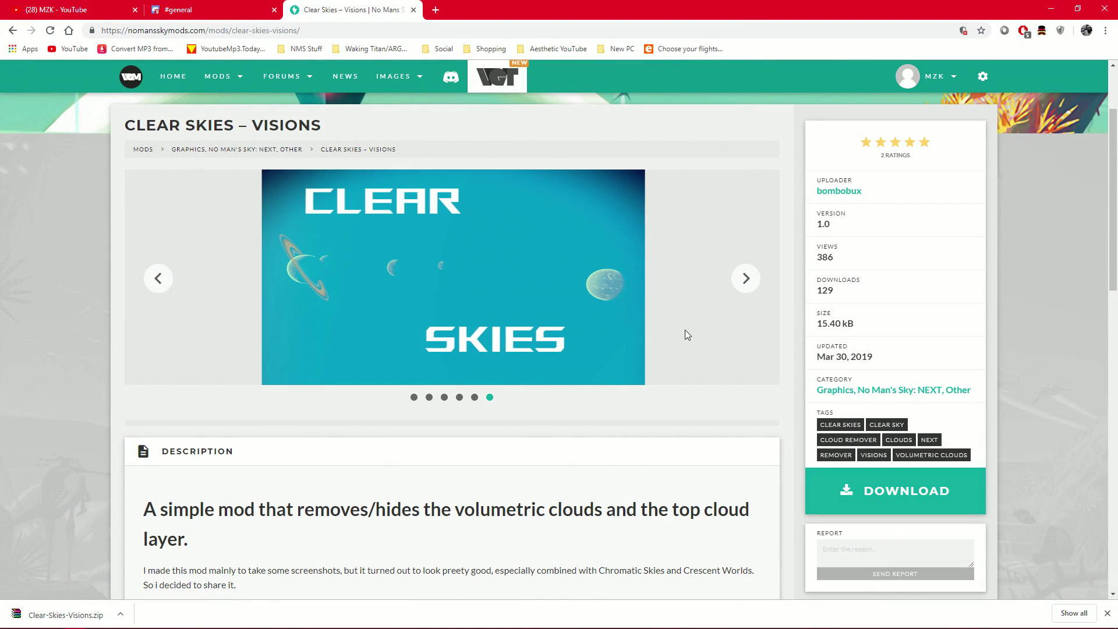
{"action": "left_click_drag", "start_coordinate": [819, 357], "coordinate": [877, 365]}
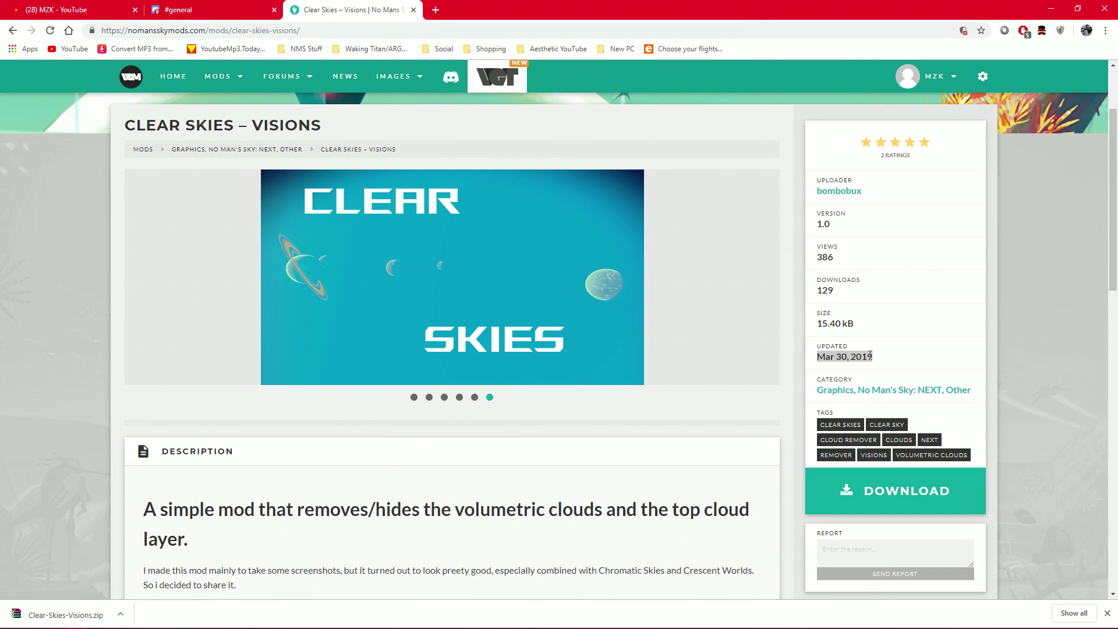
{"action": "left_click", "coordinate": [848, 360]}
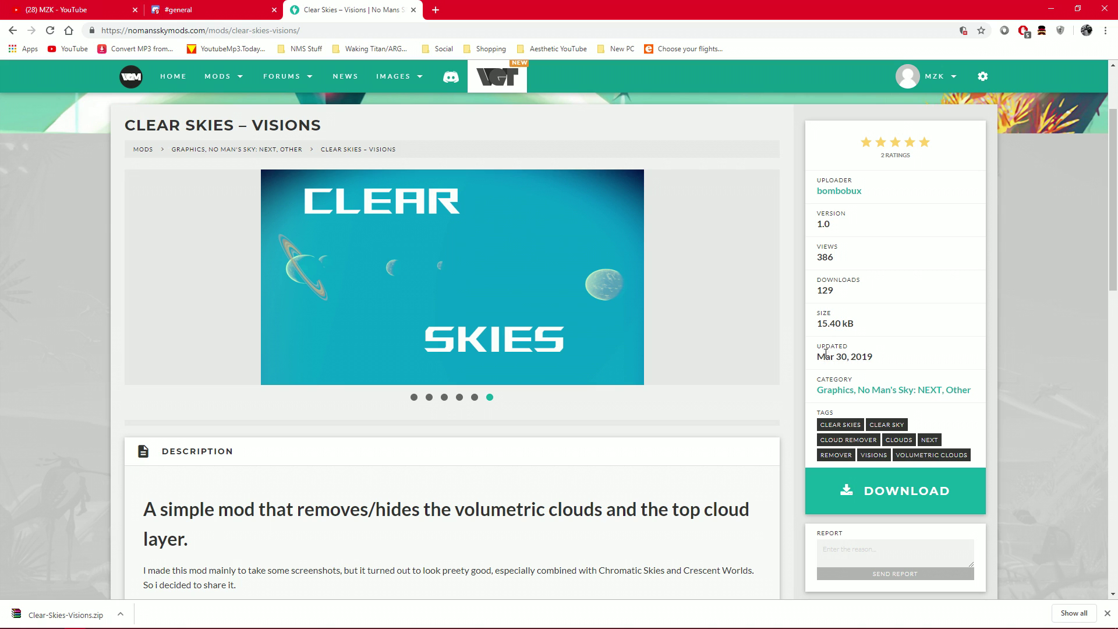
{"action": "left_click", "coordinate": [1051, 9]}
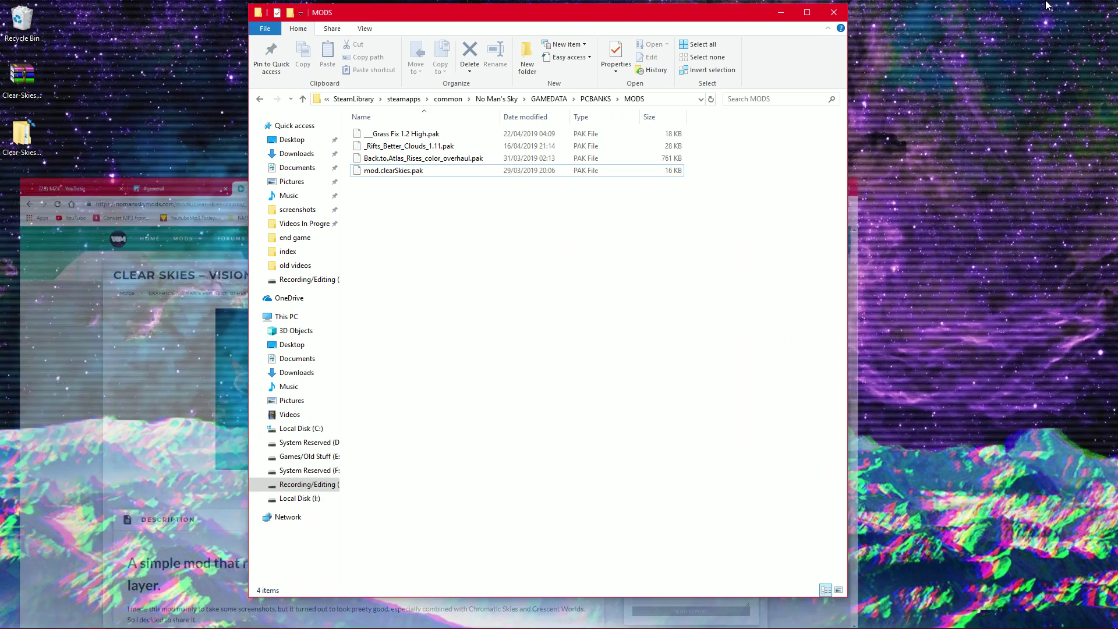